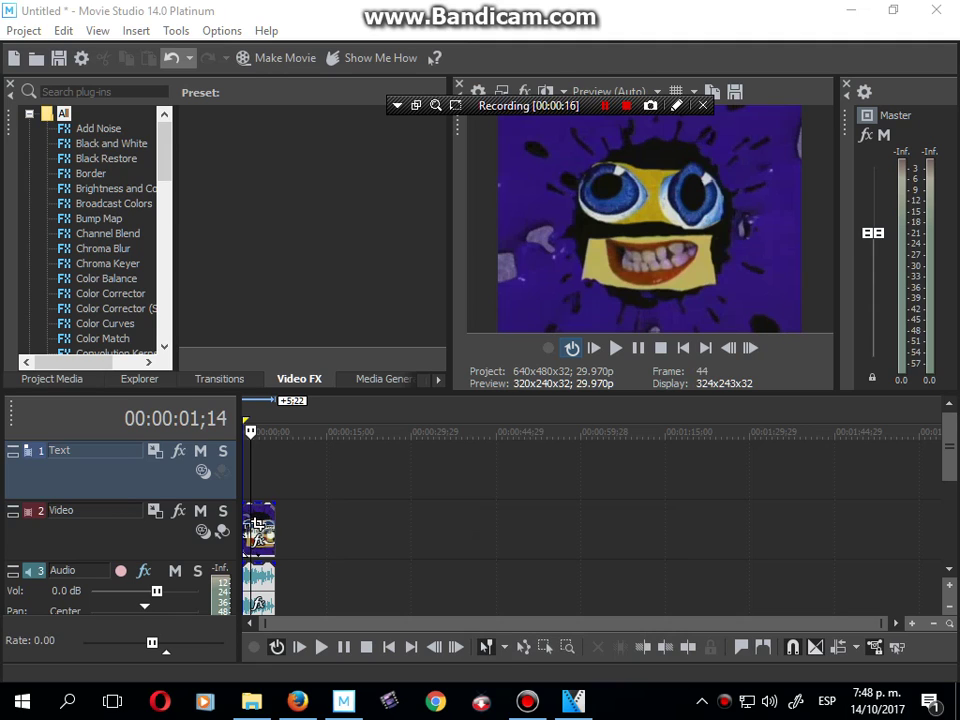
left_click(172, 57)
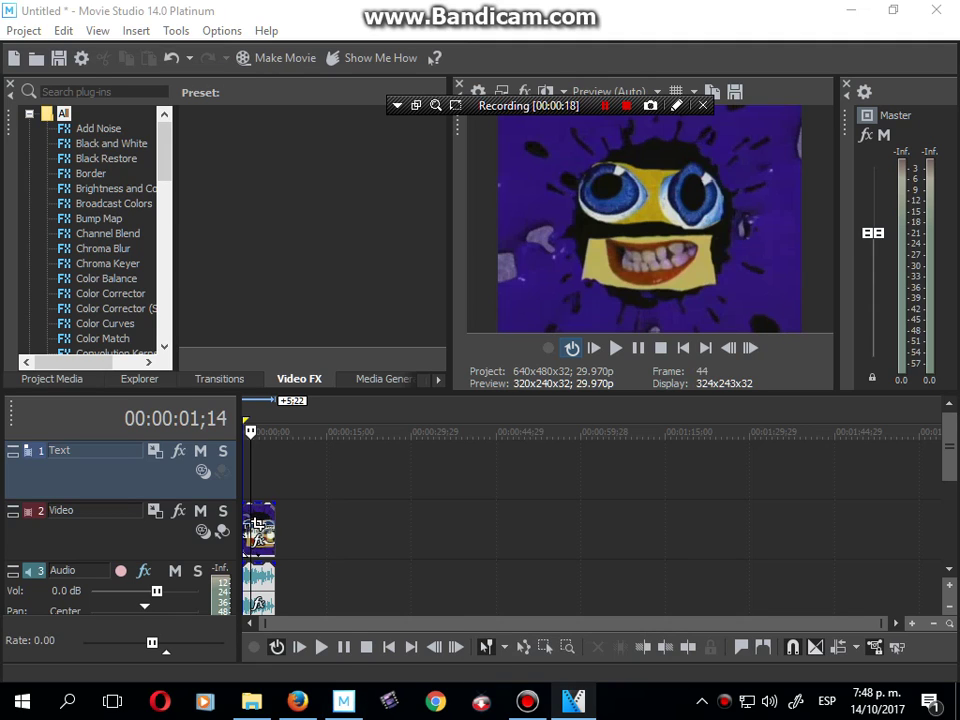
left_click(573, 701)
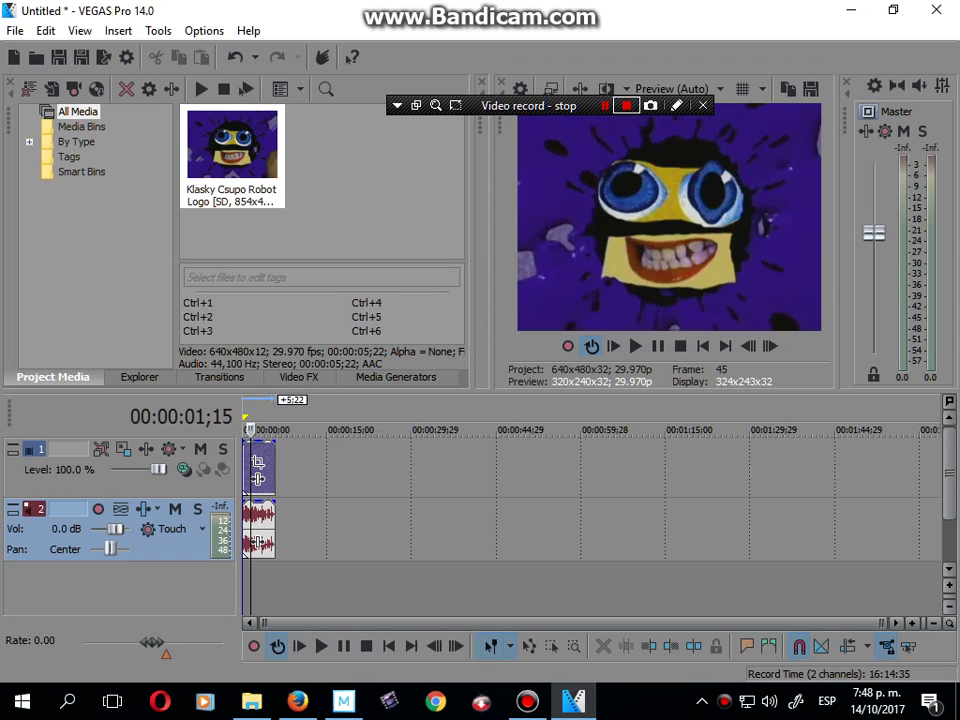
key("alt+Tab")
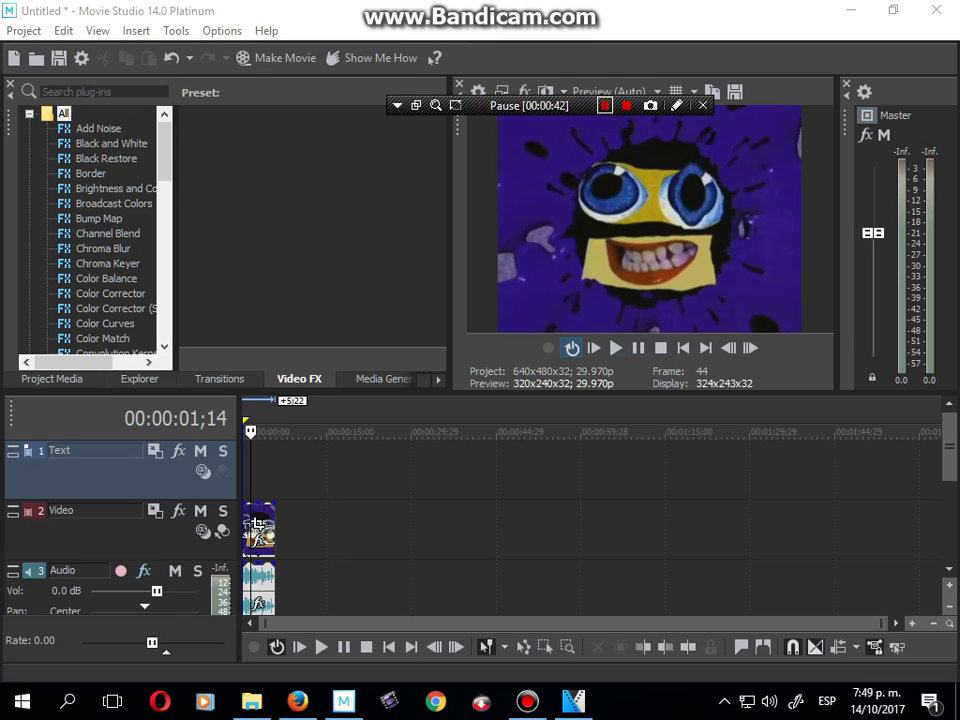
Apply the CryinG preset of the Color Corrector (Secondary) effect to the clip on the Video track
scroll(90, 230, "down", 4)
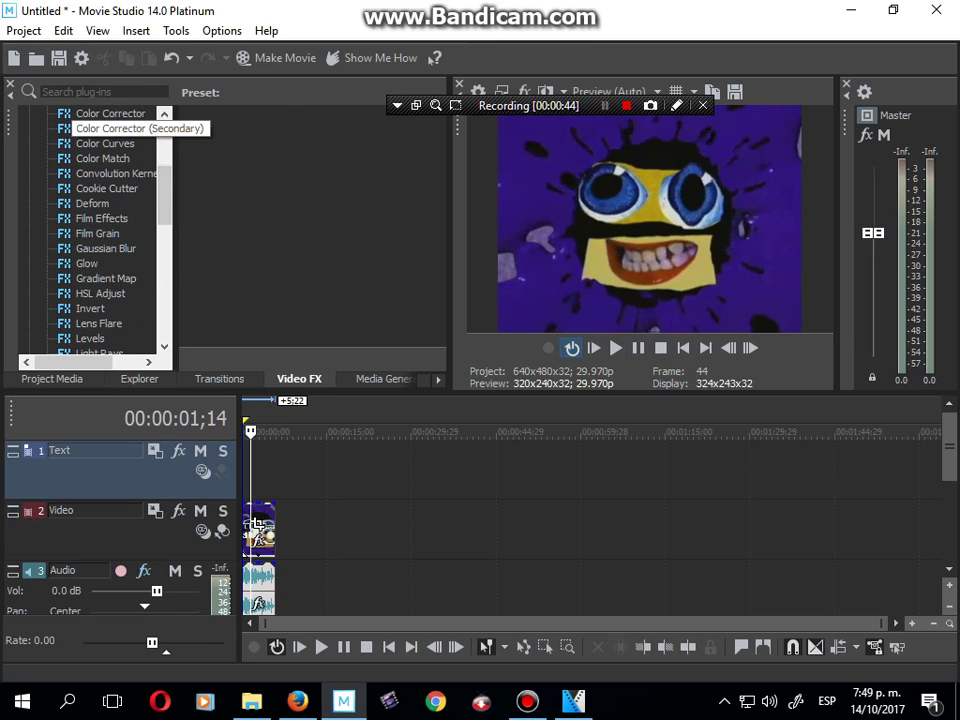
left_click(112, 129)
left_click_drag(437, 158, 437, 212)
scroll(310, 230, "down", 3)
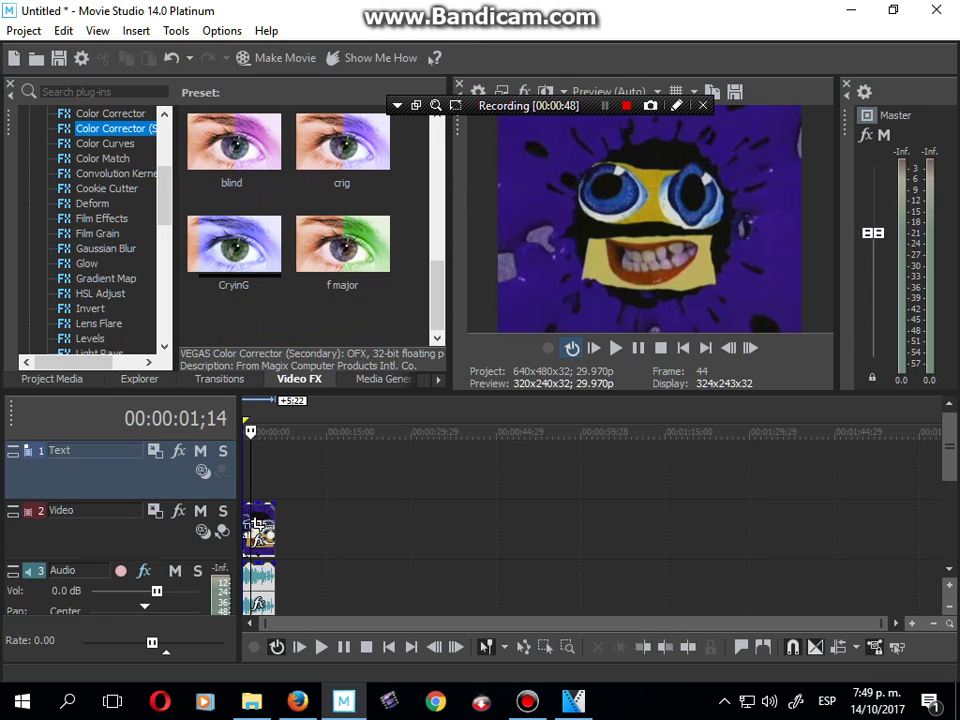
left_click(234, 250)
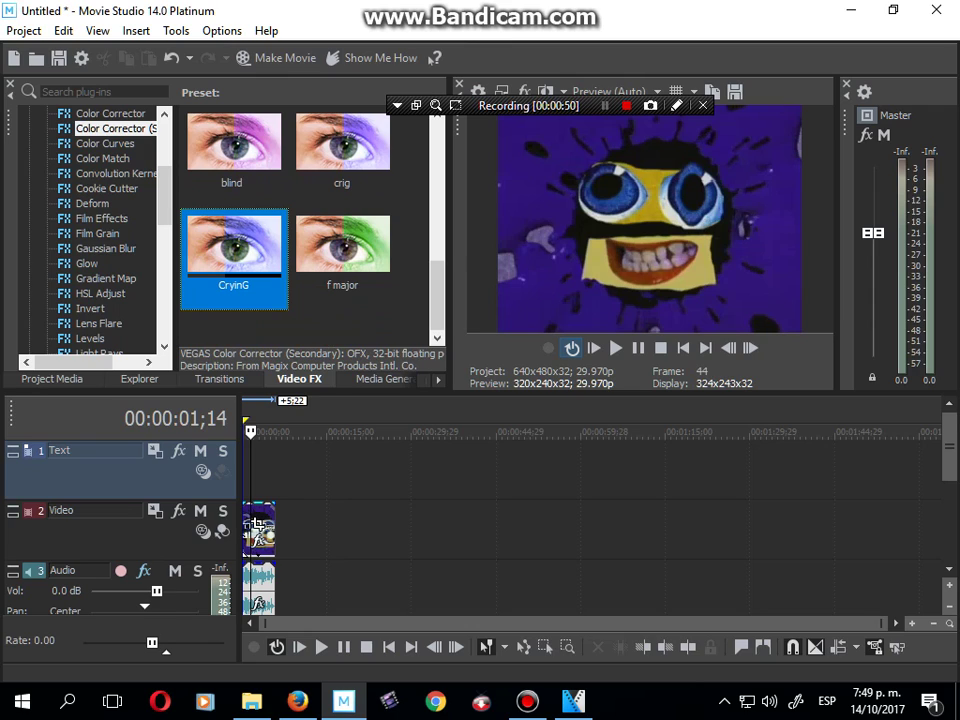
left_click_drag(234, 250, 258, 528)
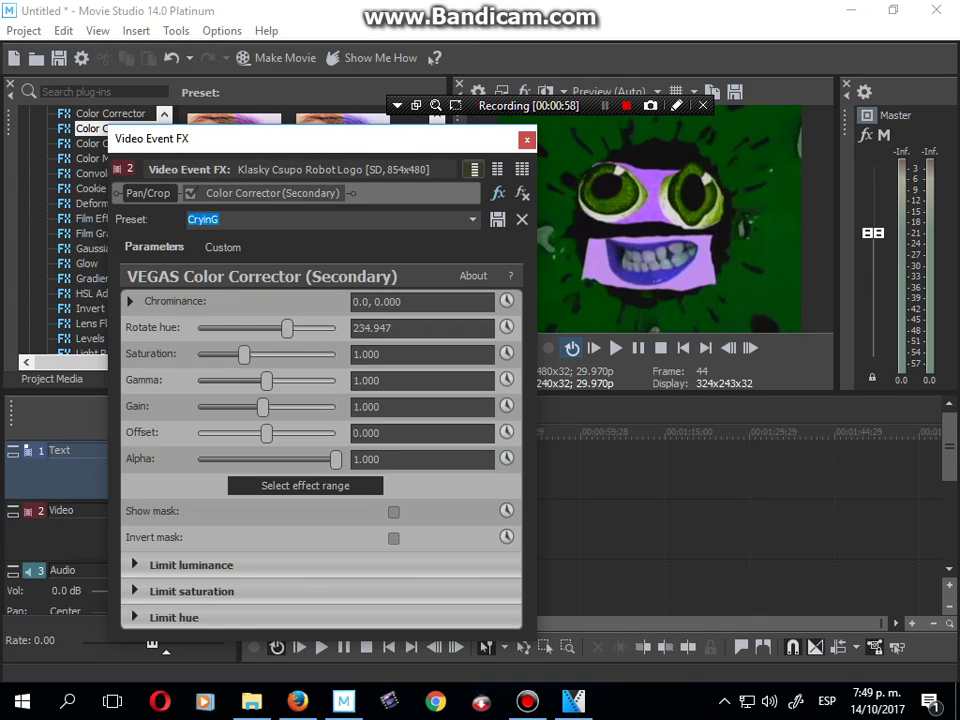
left_click(527, 140)
Apply the Reflect Right preset of the Mirror effect to the same video clip
left_click_drag(164, 195, 164, 235)
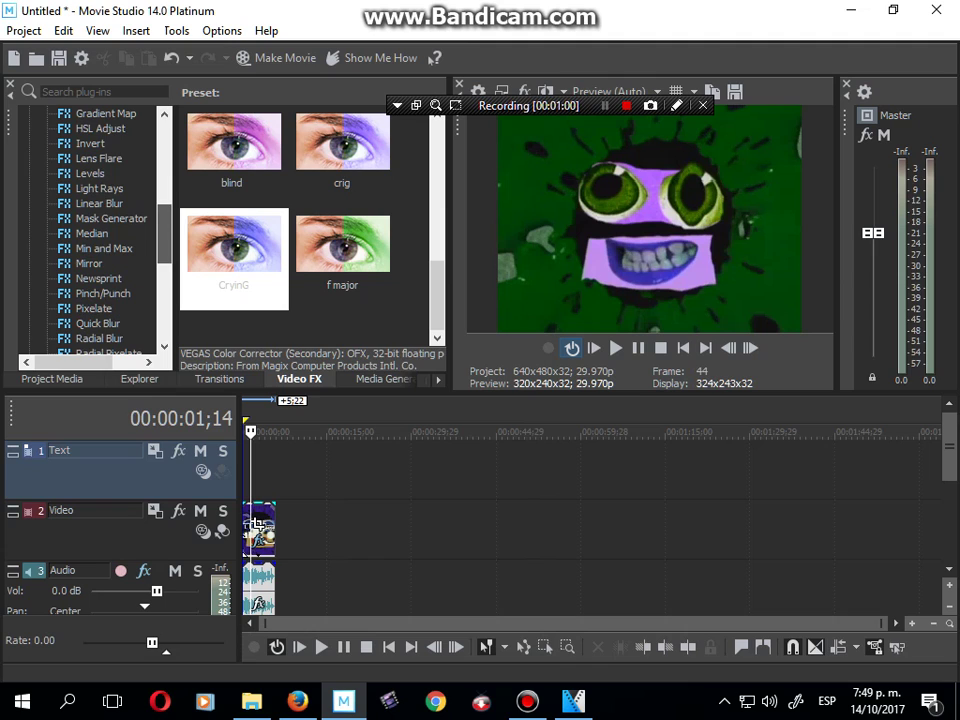
left_click(89, 264)
left_click(235, 330)
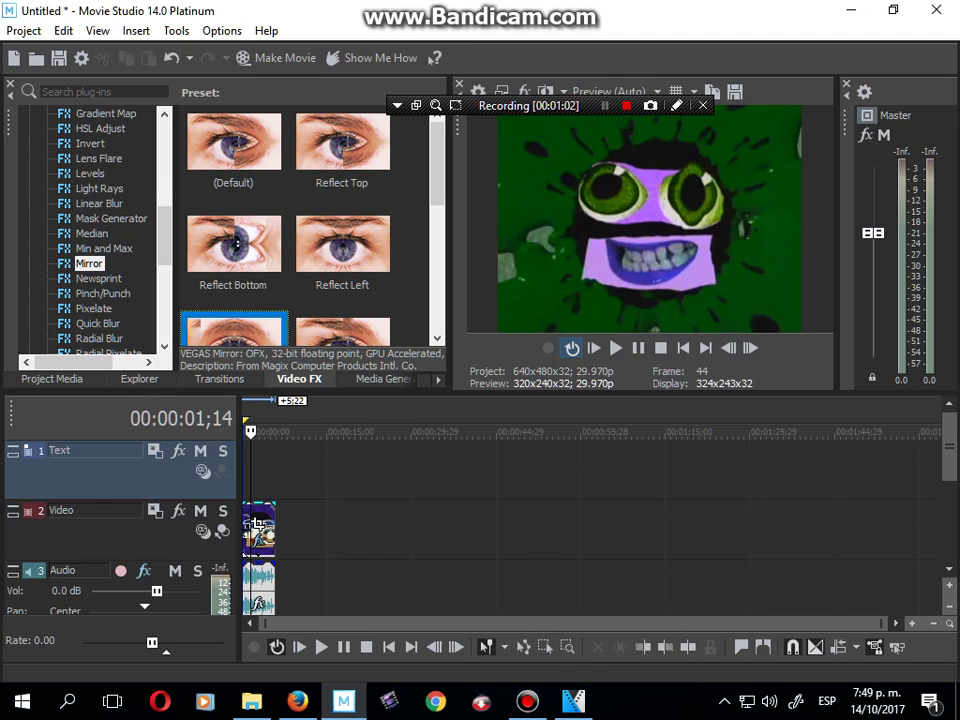
left_click_drag(235, 330, 259, 530)
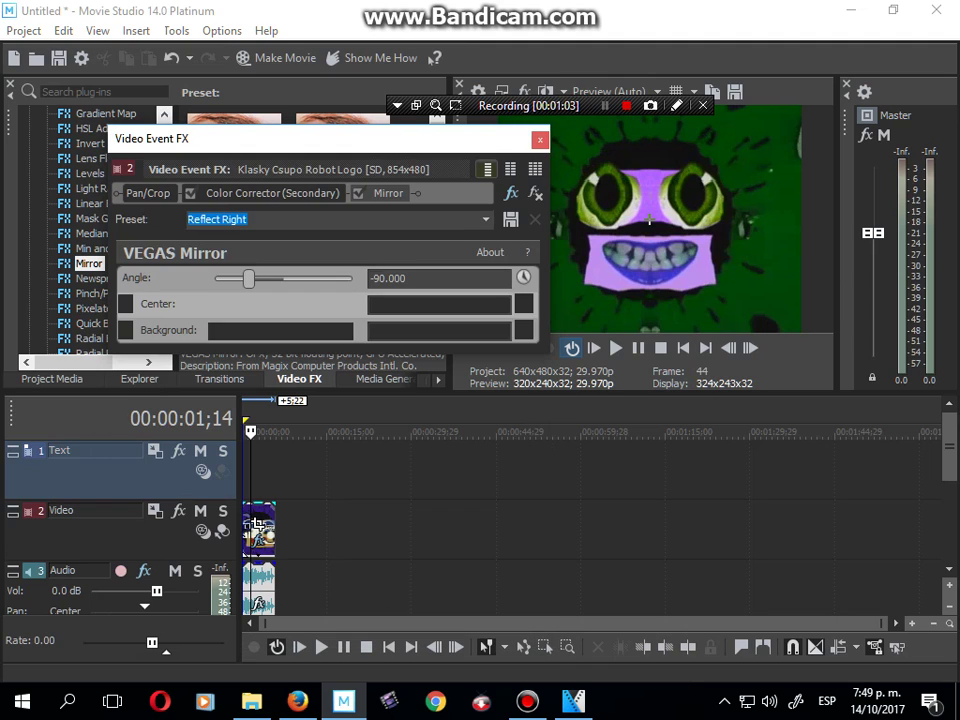
left_click(527, 140)
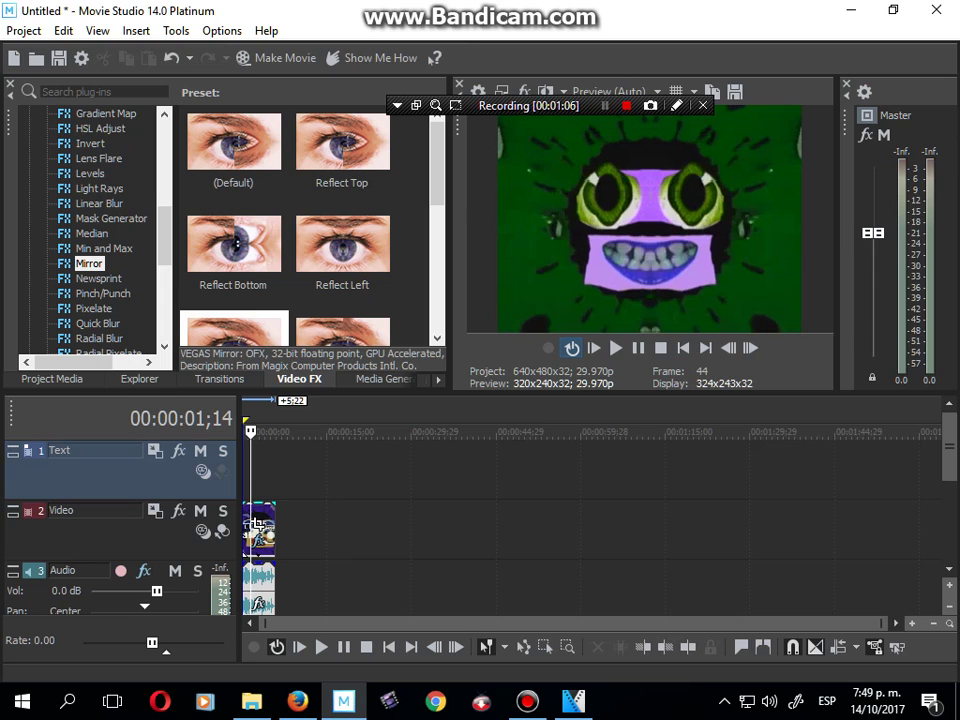
Switch to VEGAS Pro and apply the crig preset of the Color Corrector (Secondary) effect to the video clip
key("shift+F12")
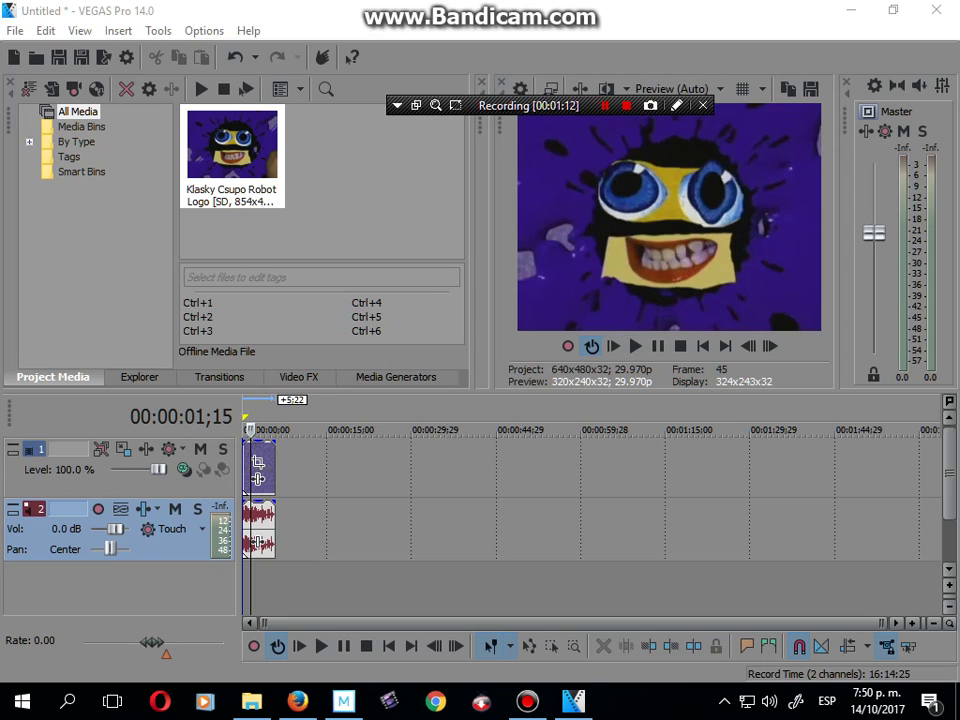
left_click(299, 377)
left_click_drag(165, 143, 165, 175)
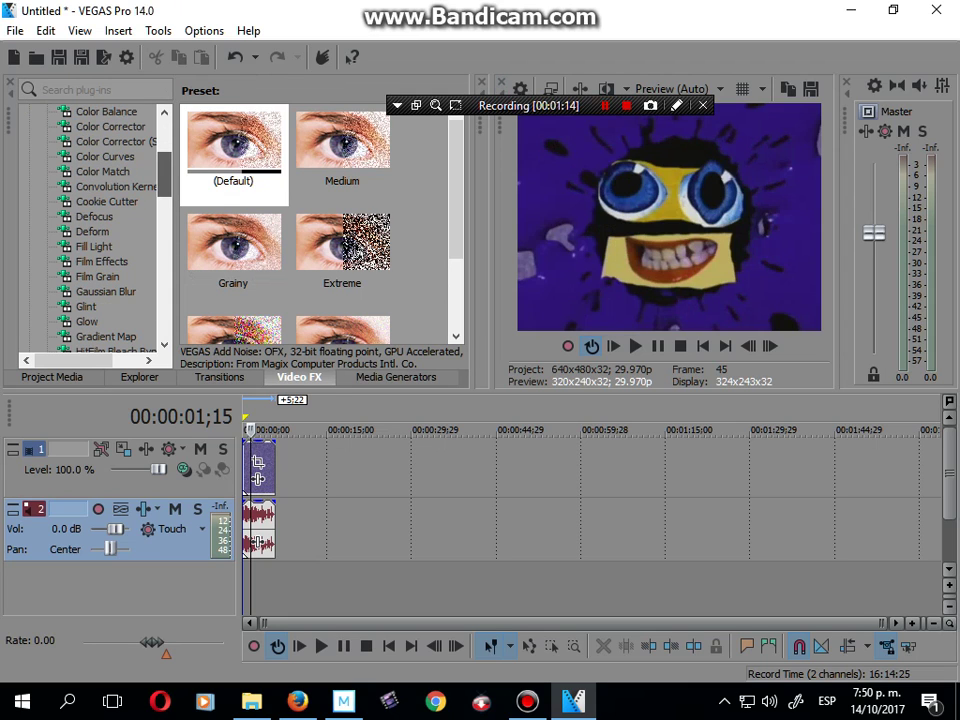
left_click(114, 141)
left_click_drag(456, 158, 456, 262)
left_click(343, 248)
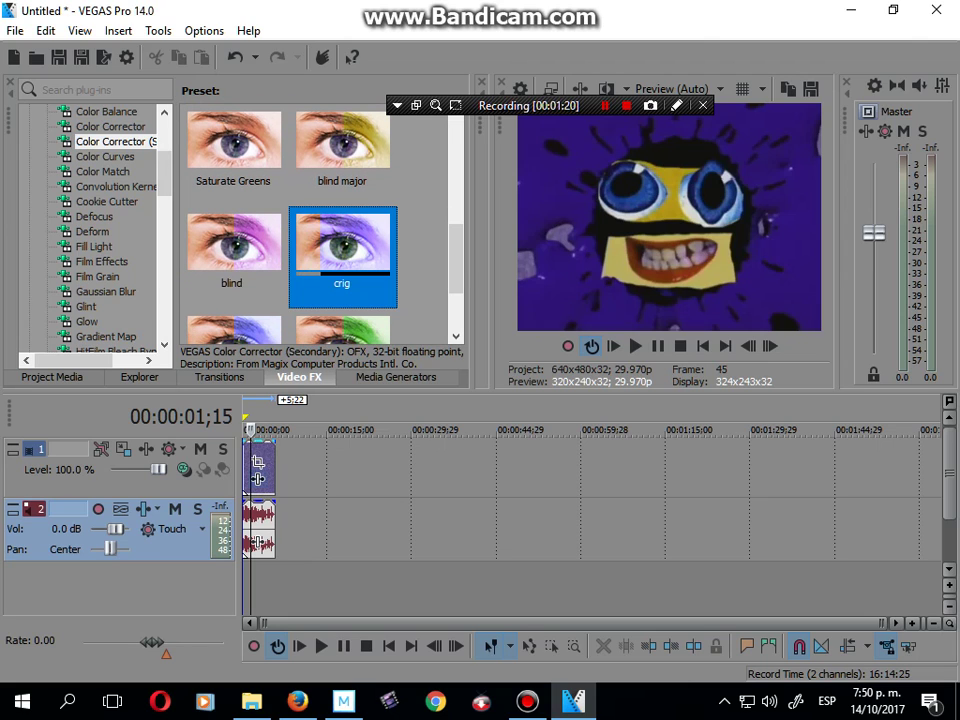
left_click_drag(343, 248, 259, 470)
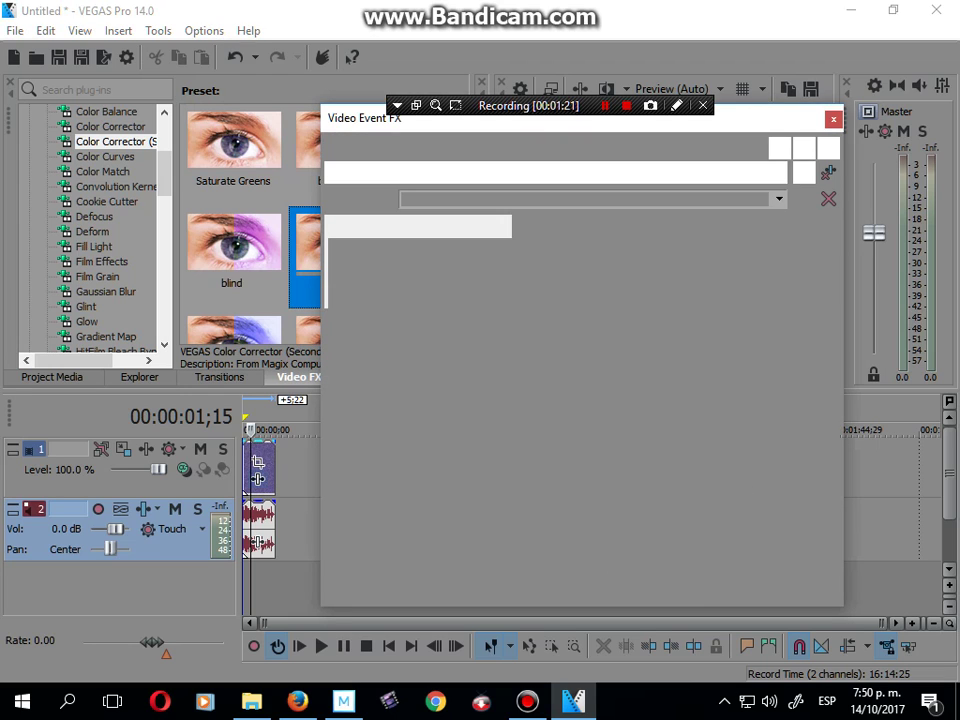
left_click(833, 119)
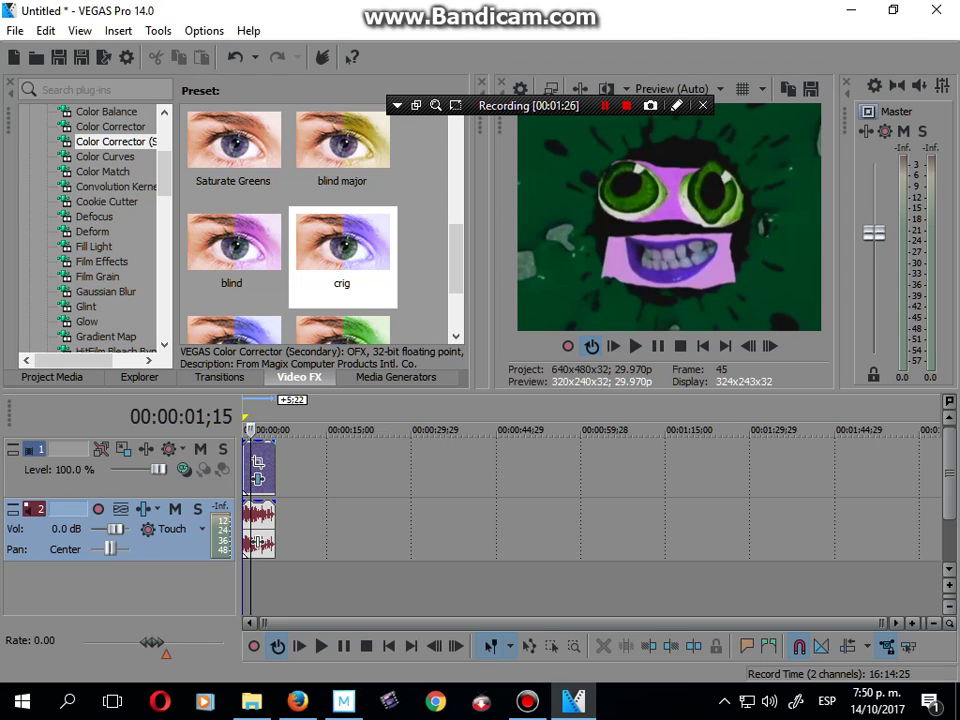
Insert eight empty video tracks above the track that holds the video clip
scroll(90, 230, "down", 6)
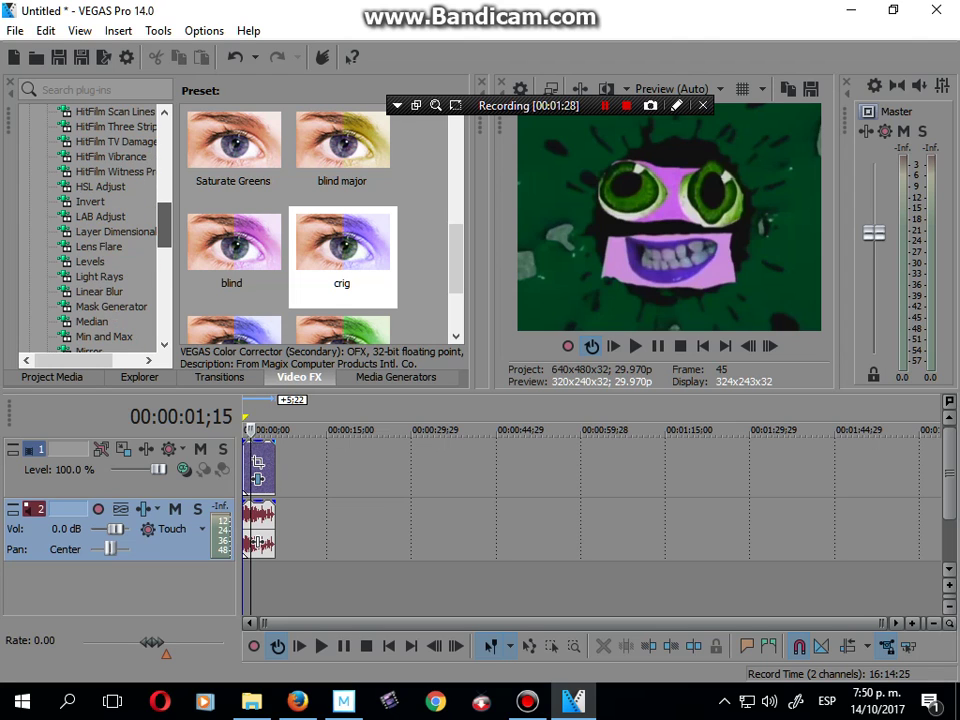
scroll(90, 230, "down", 3)
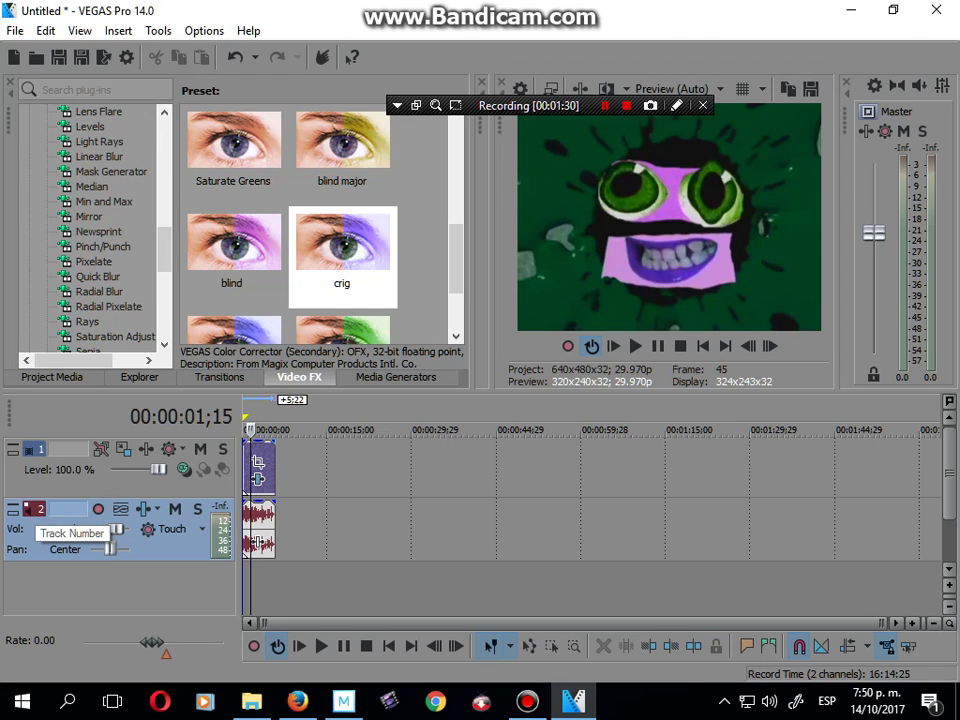
right_click(38, 448)
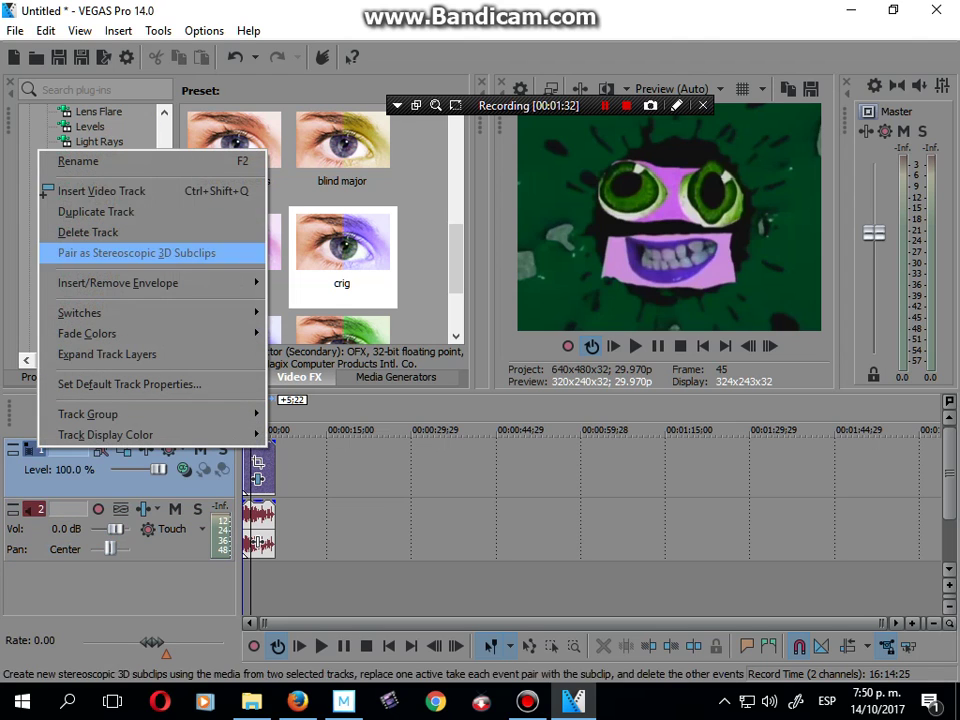
left_click(100, 190)
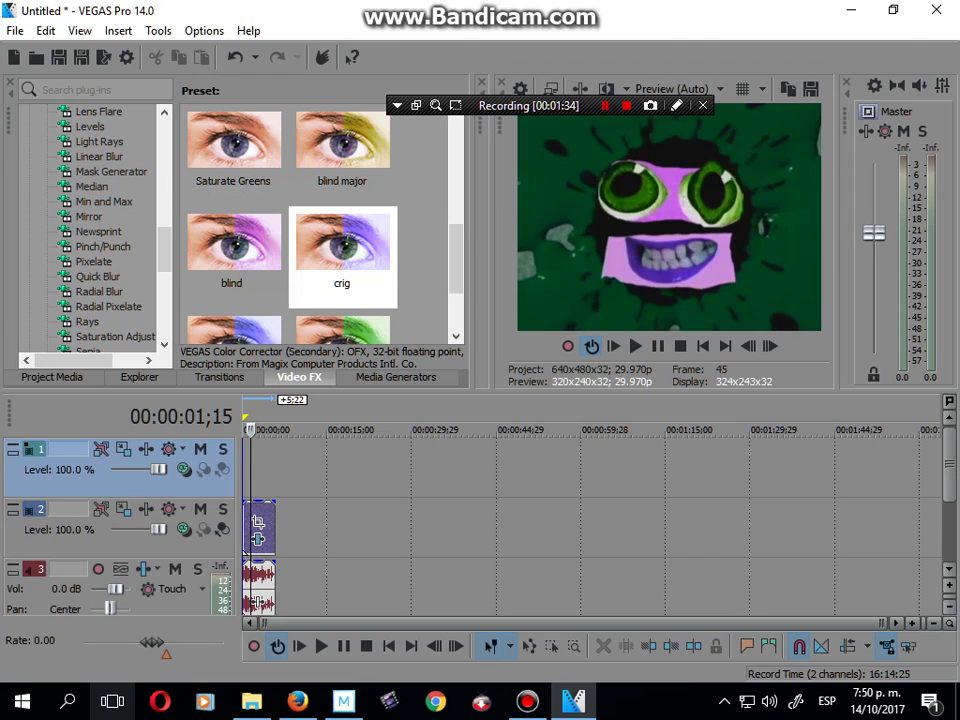
right_click(40, 446)
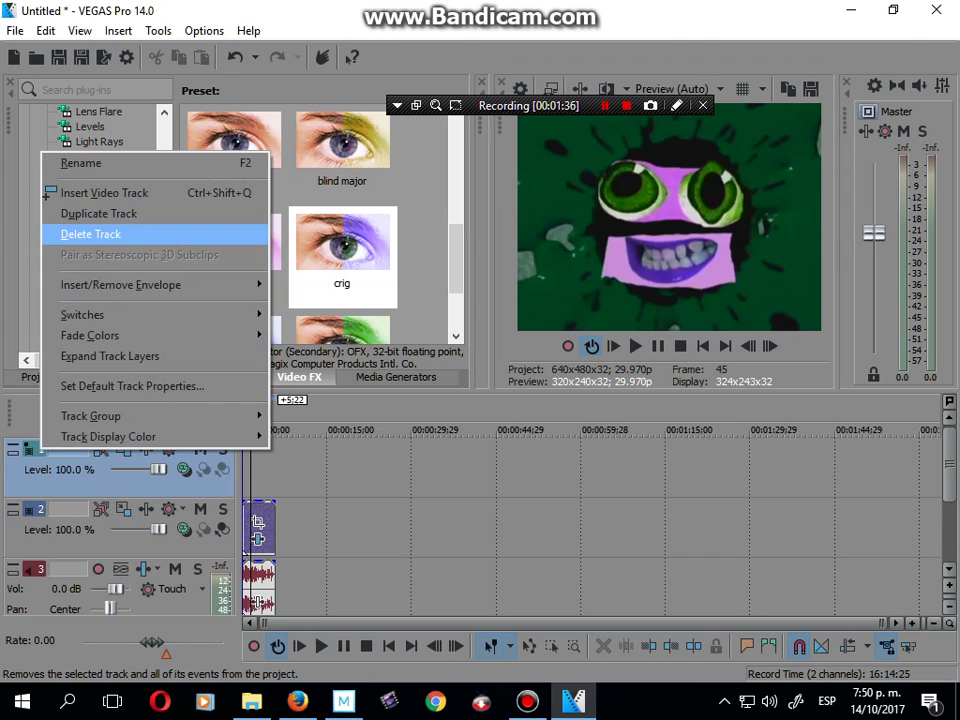
left_click(100, 190)
right_click(42, 445)
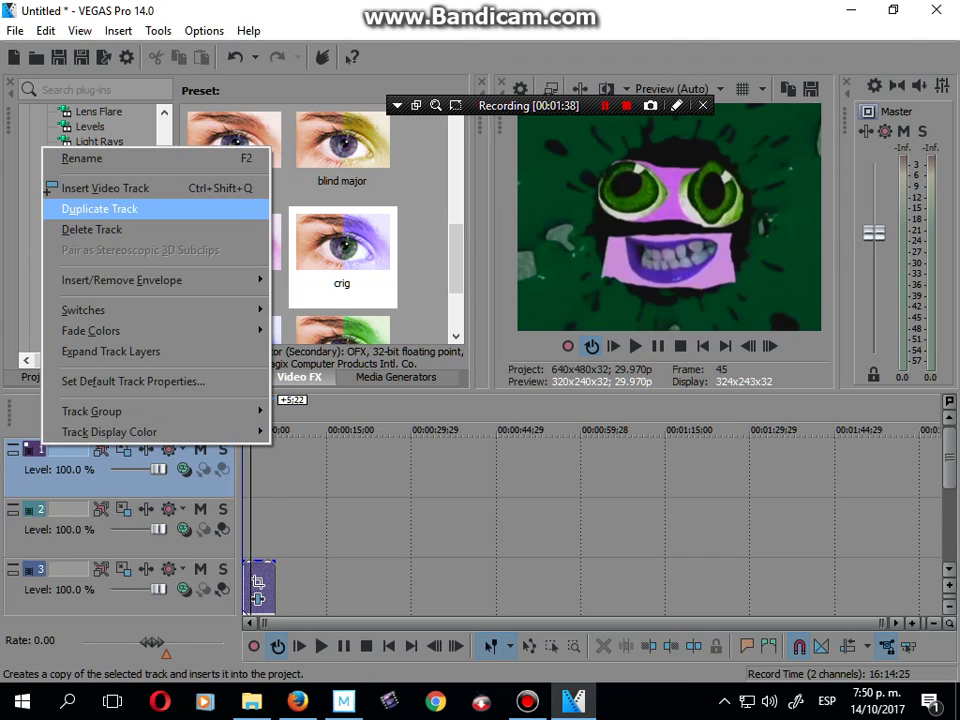
left_click(100, 190)
right_click(42, 445)
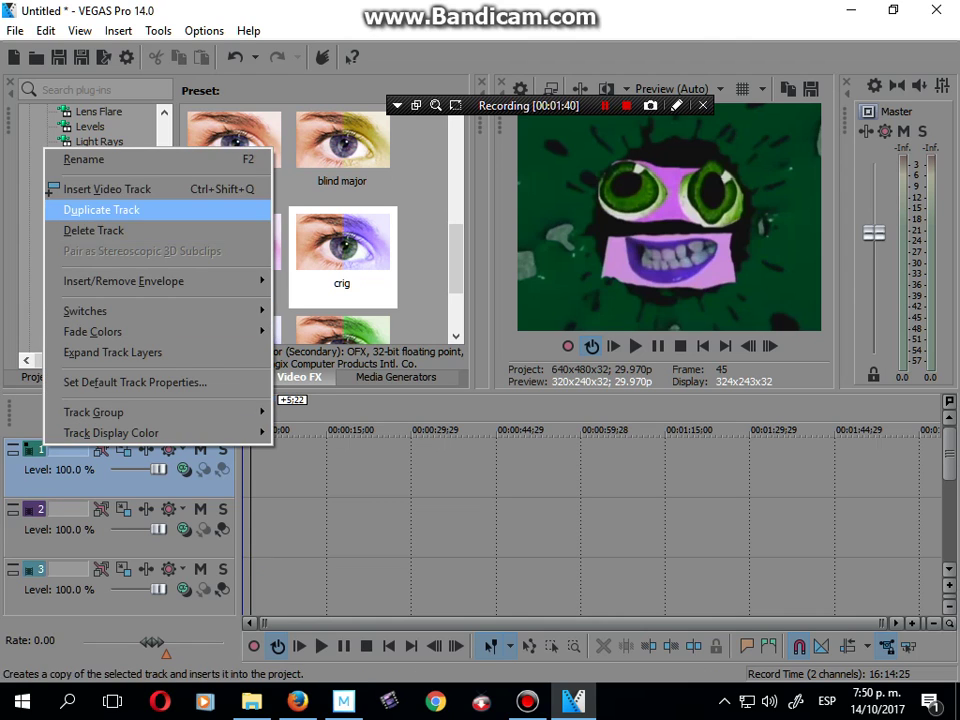
left_click(95, 210)
right_click(33, 445)
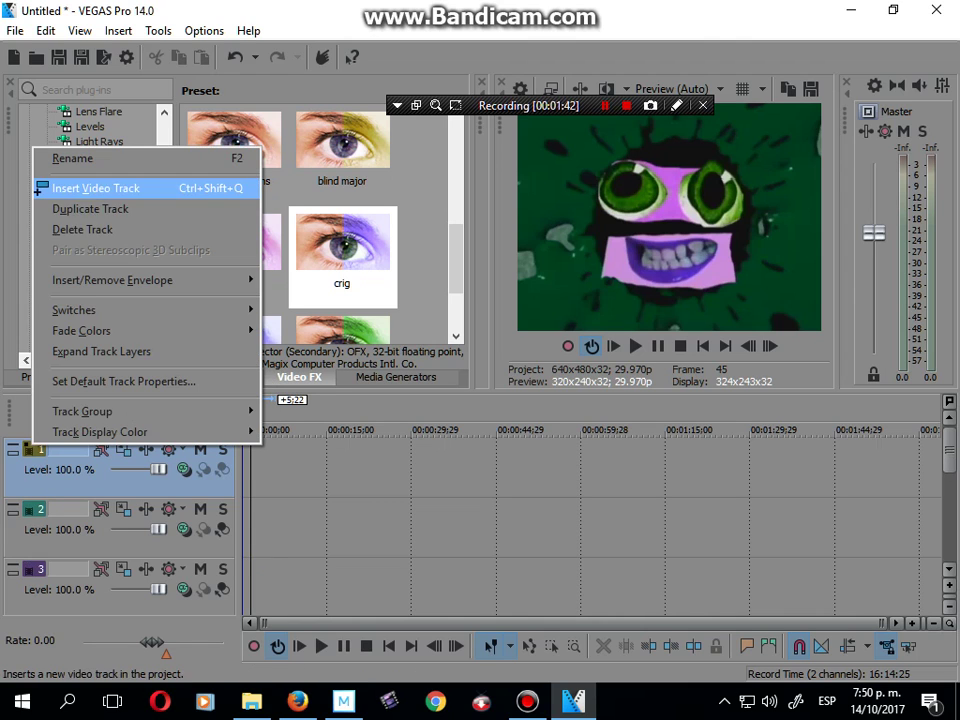
left_click(100, 188)
right_click(34, 440)
left_click(40, 184)
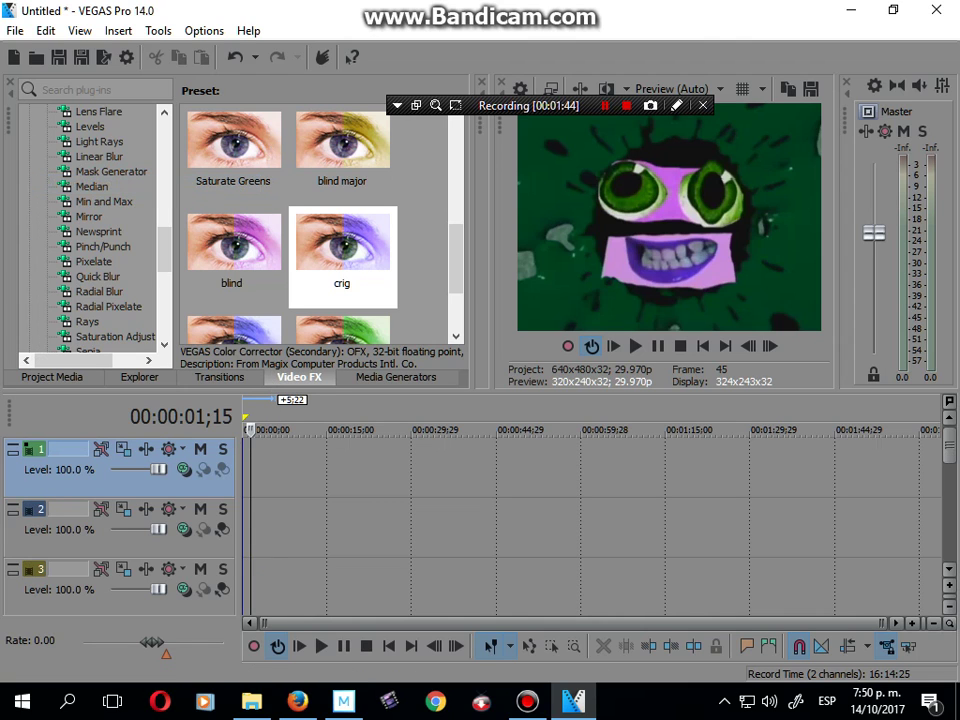
right_click(34, 445)
left_click(88, 188)
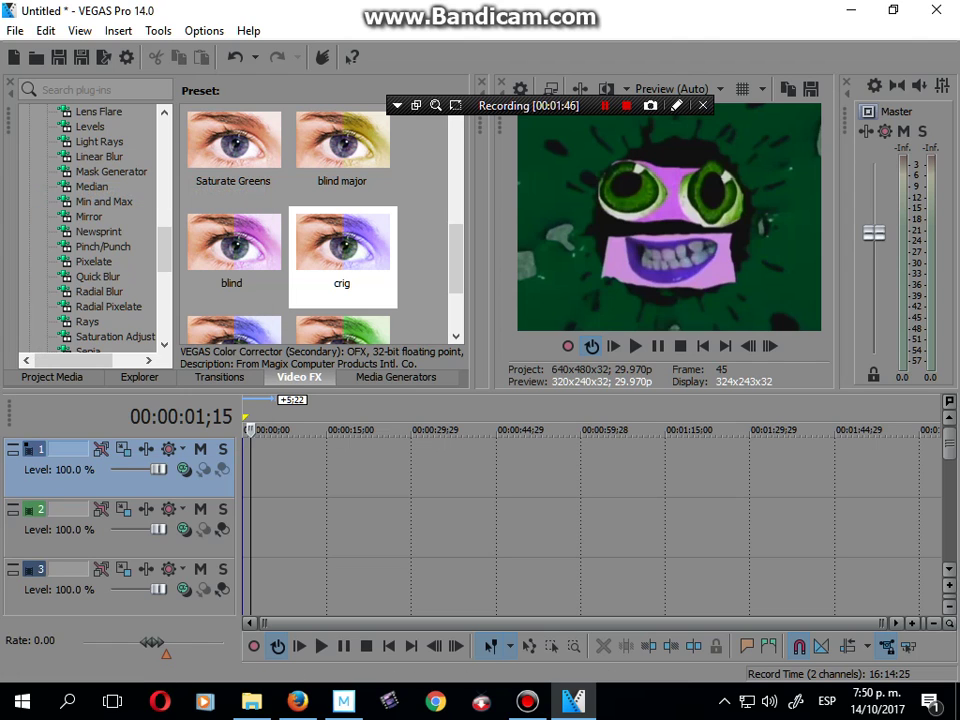
right_click(34, 445)
left_click(60, 188)
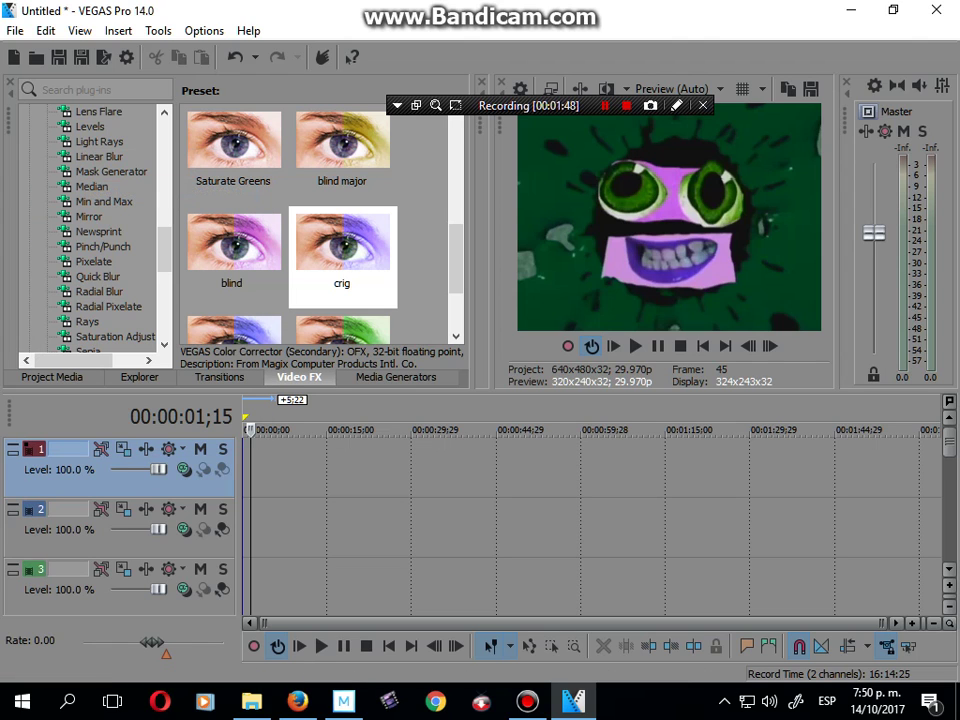
scroll(34, 447, "down", 3)
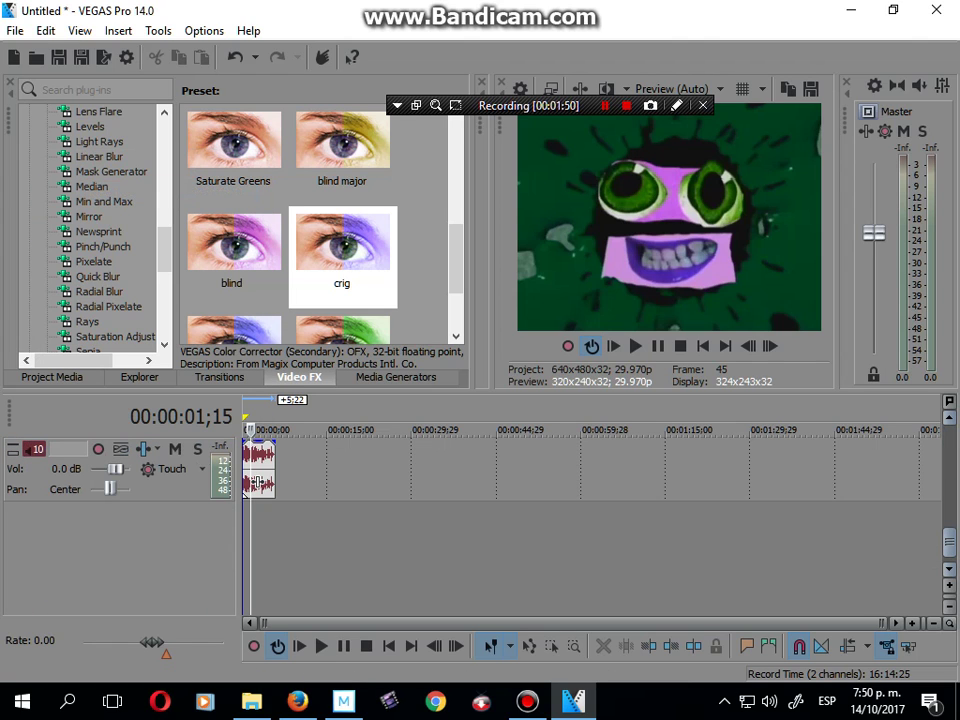
scroll(590, 500, "up", 1)
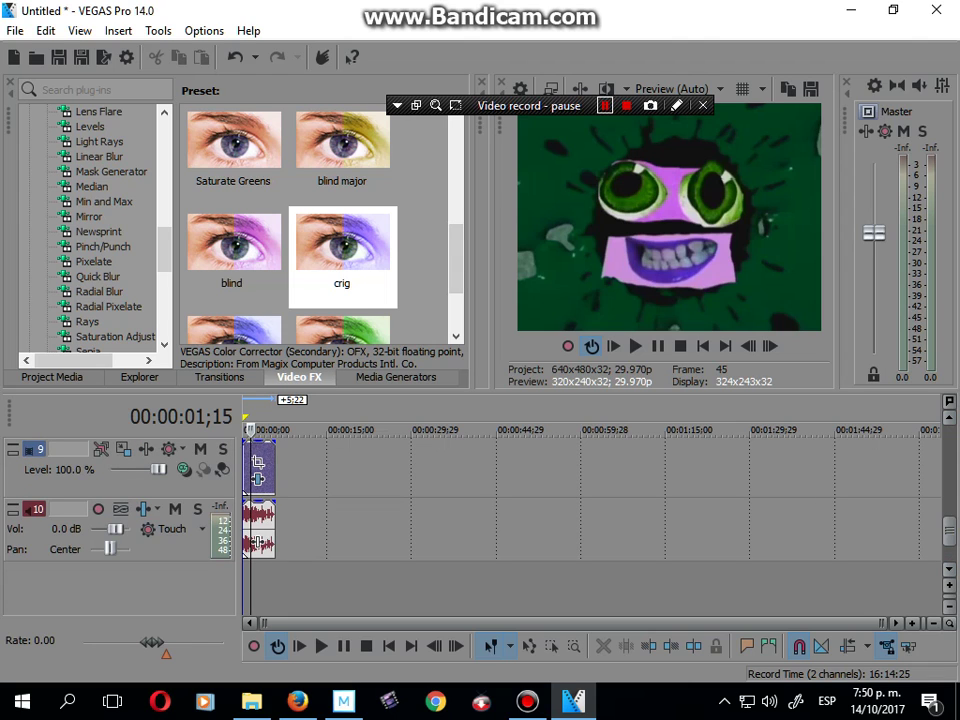
Switch to Movie Studio and check the track commands available for the Music track
left_click(604, 105)
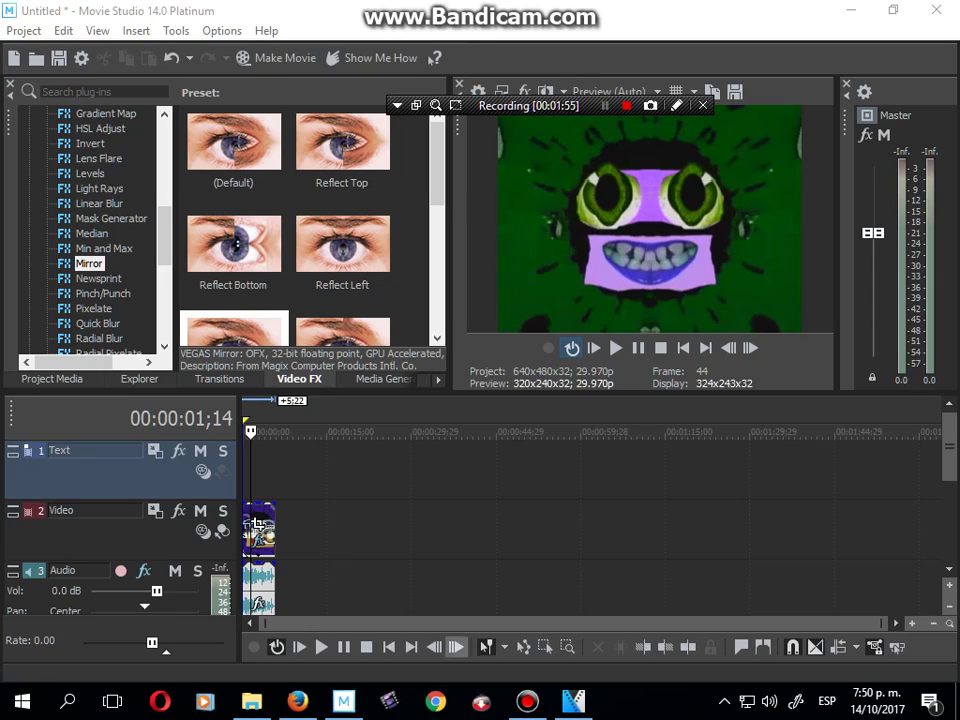
scroll(590, 510, "down", 2)
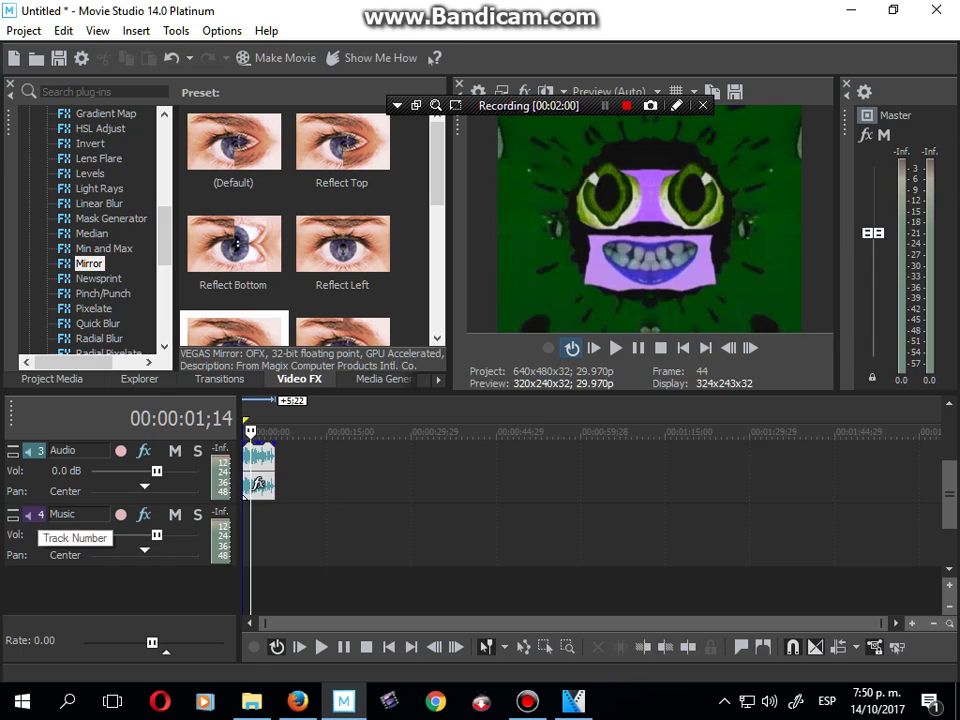
left_click(35, 514)
right_click(395, 514)
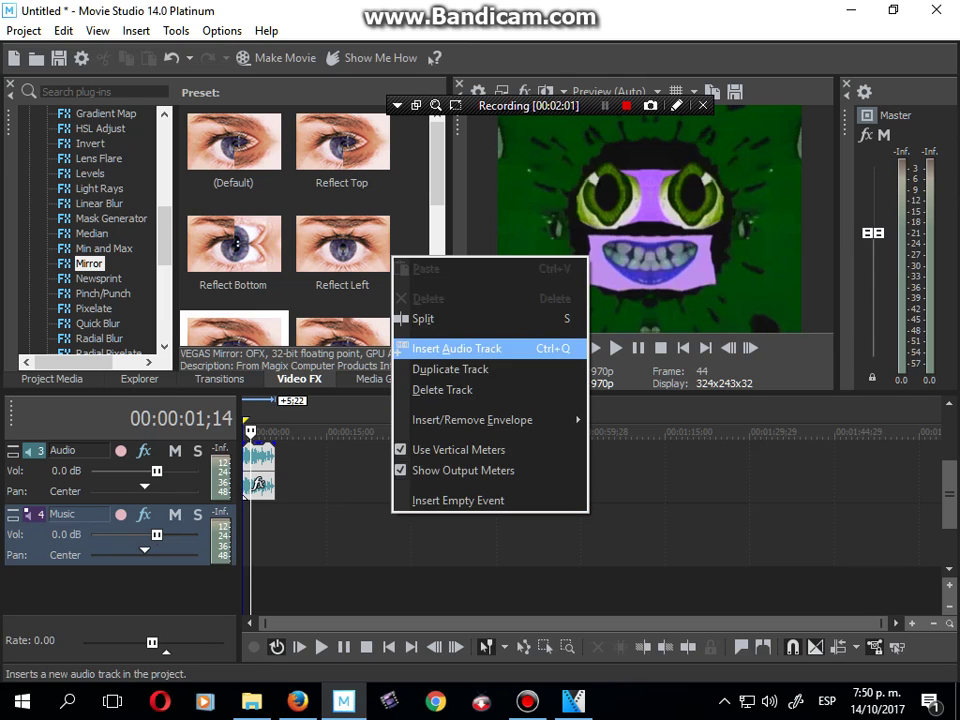
key("shift+F12")
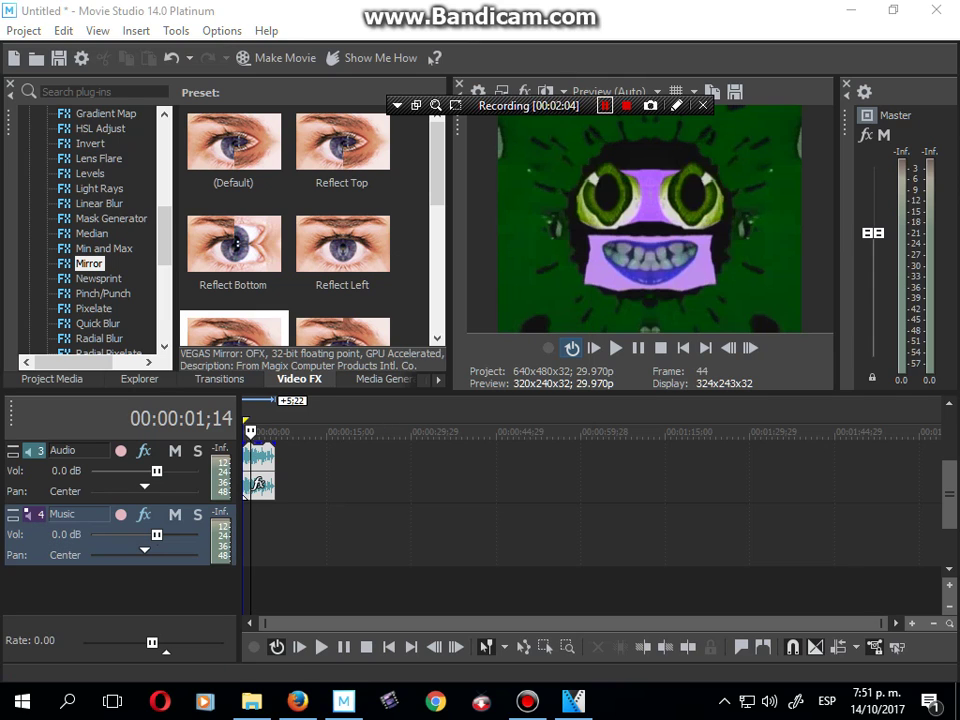
key("shift+F12")
key("shift+F12")
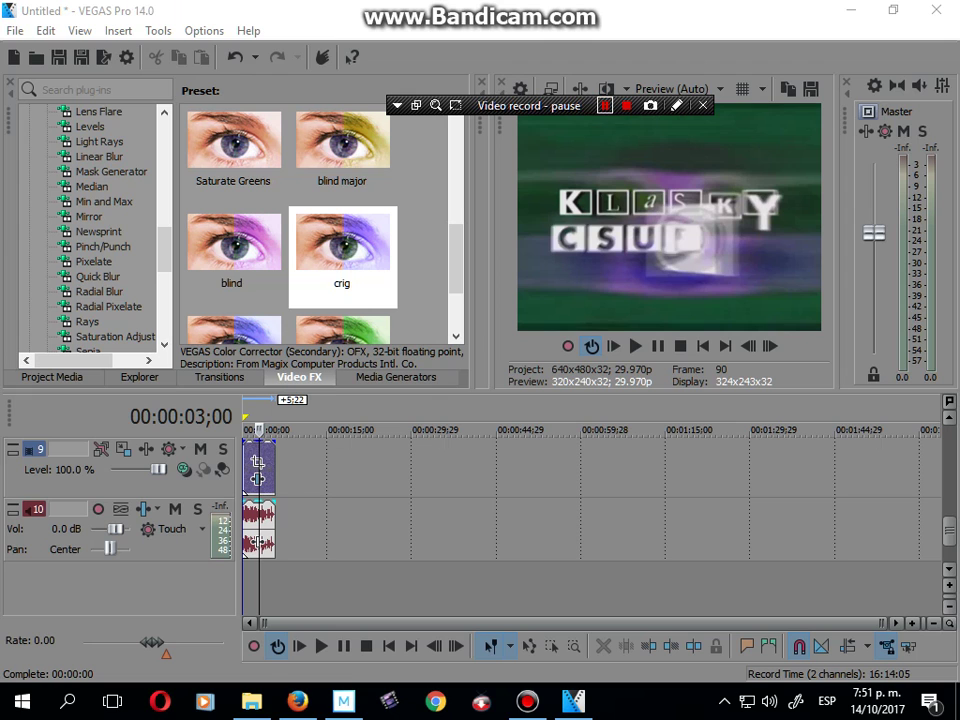
key("shift+F12")
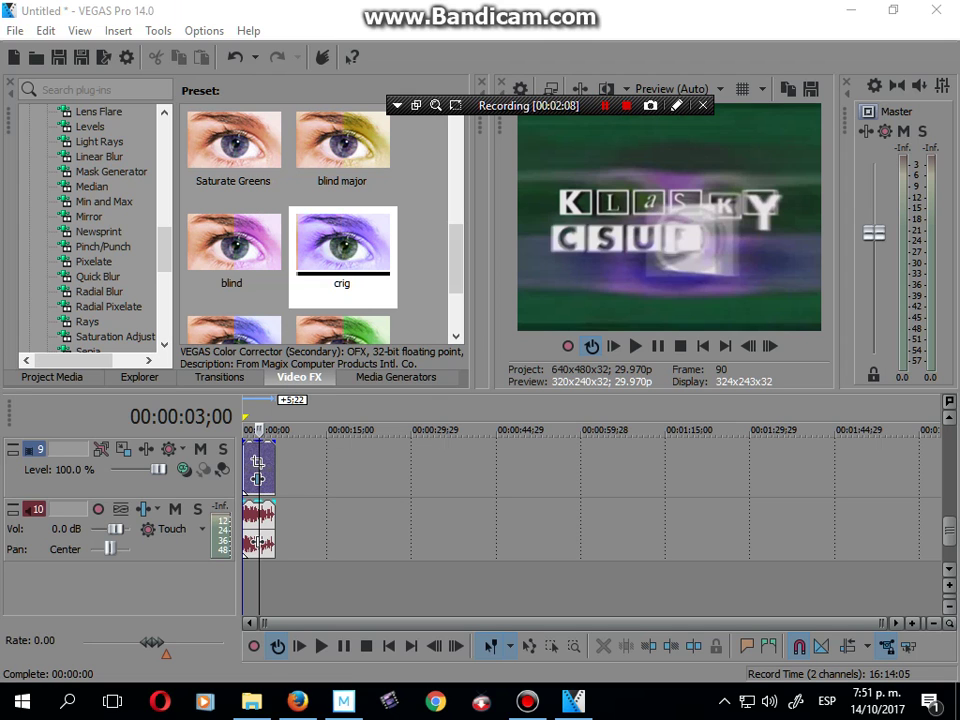
Apply the Crying preset of the Wave effect to the video clip on track 9
left_click_drag(164, 250, 164, 295)
left_click(108, 350)
left_click(89, 322)
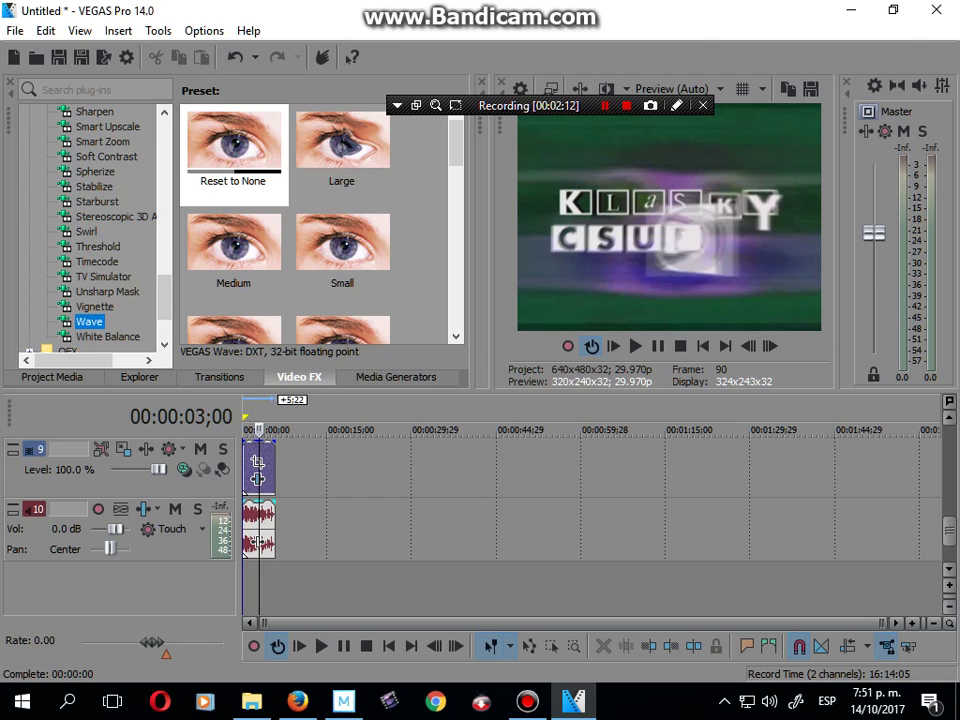
scroll(342, 112, "down", 3)
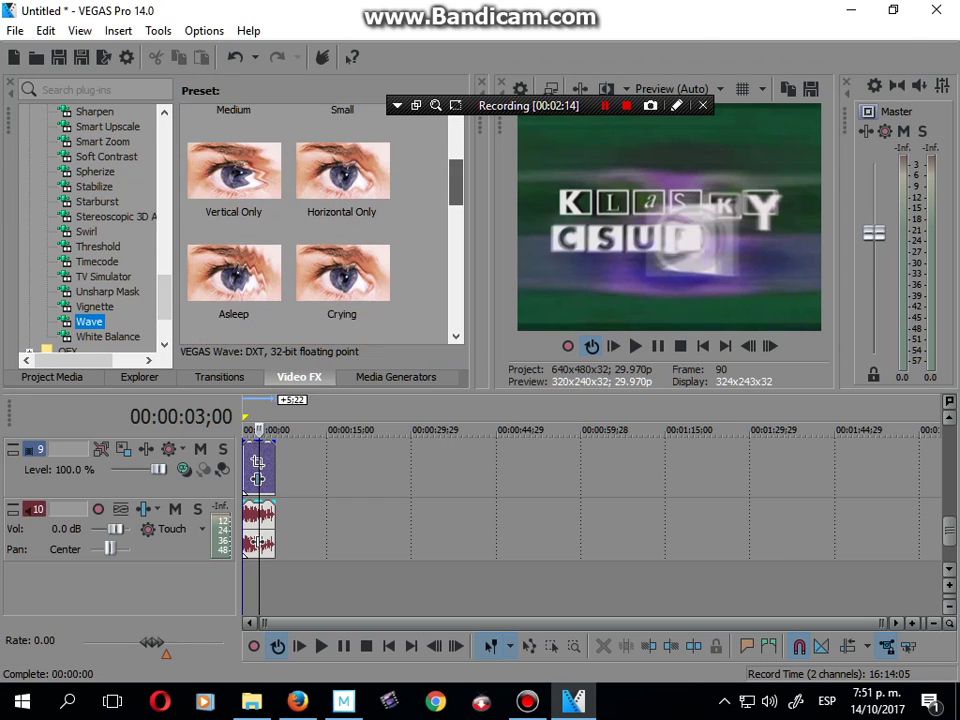
left_click(342, 130)
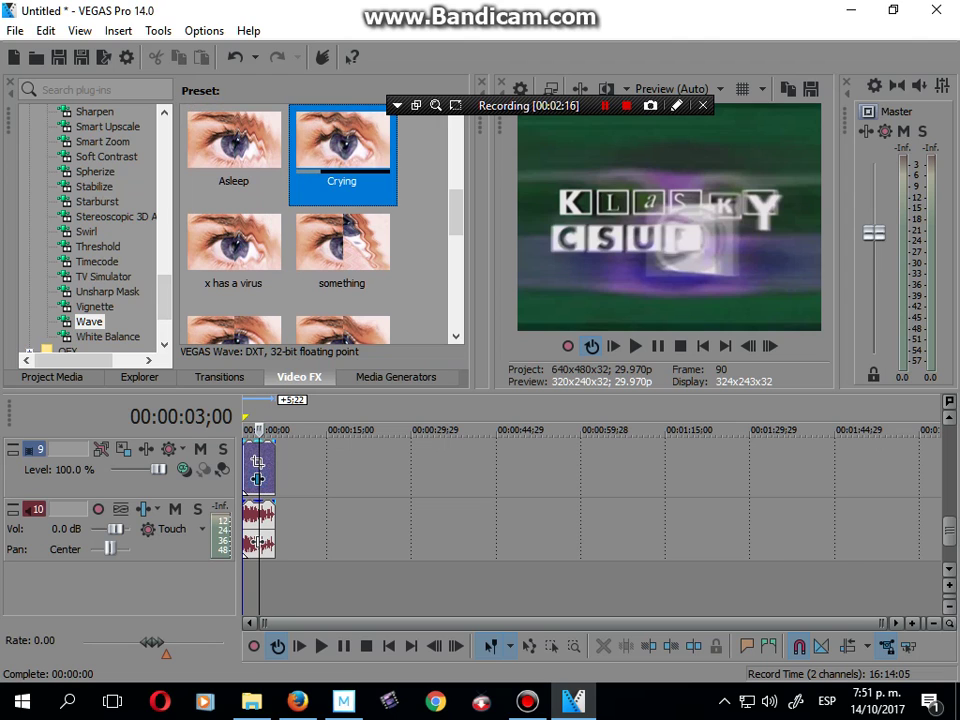
left_click_drag(342, 145, 259, 468)
left_click(834, 119)
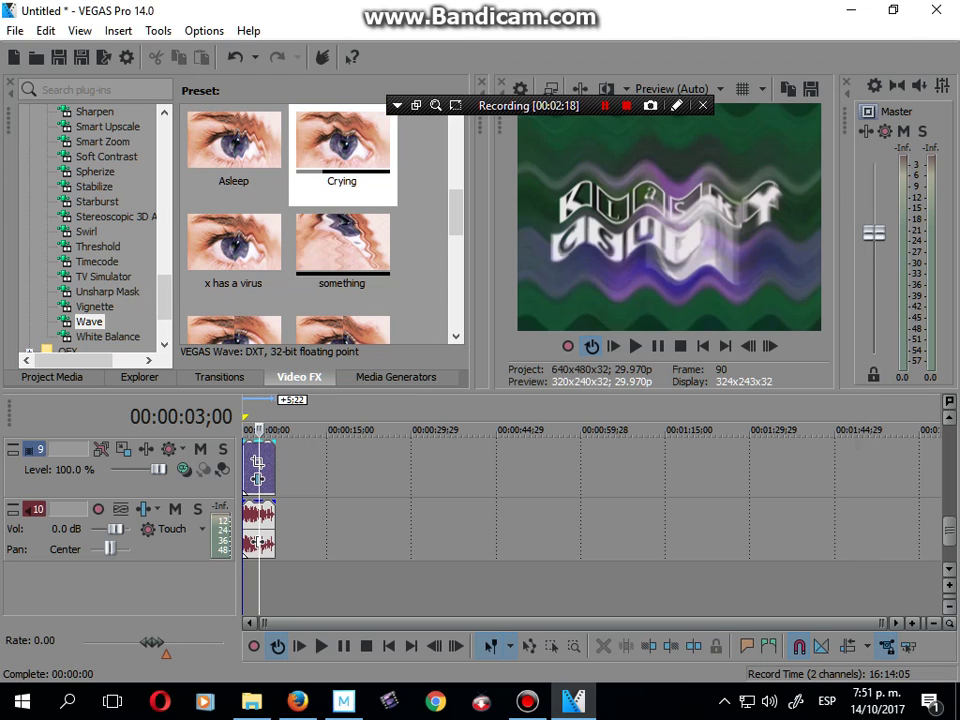
Add the Pitch Shift plug-in to the audio clip on track 10
scroll(95, 230, "up", 2)
scroll(95, 230, "down", 4)
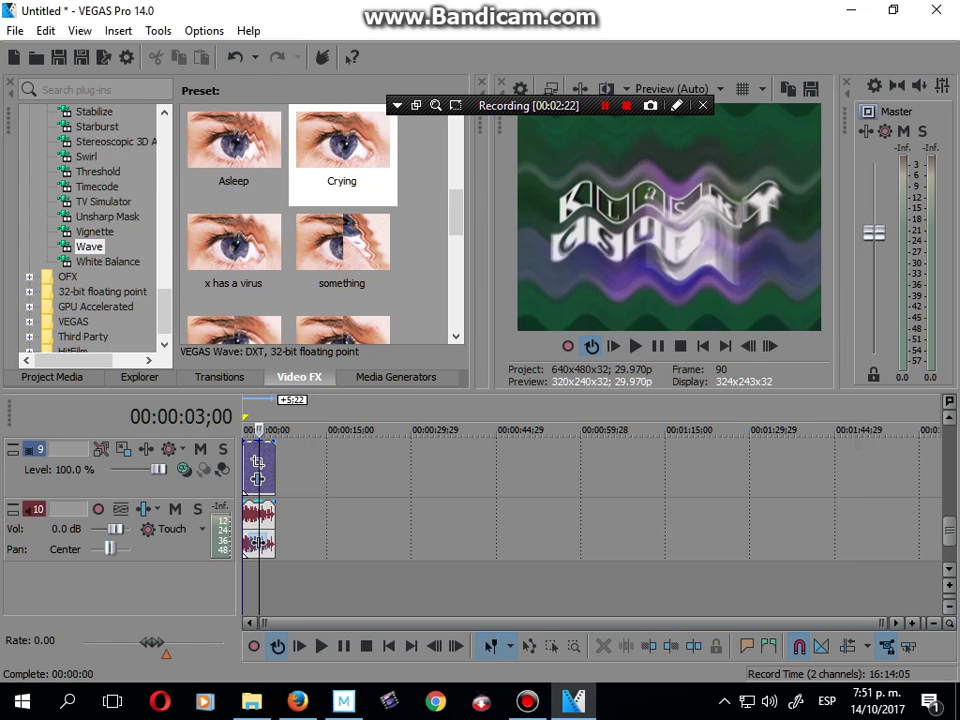
left_click(258, 543)
left_click(552, 455)
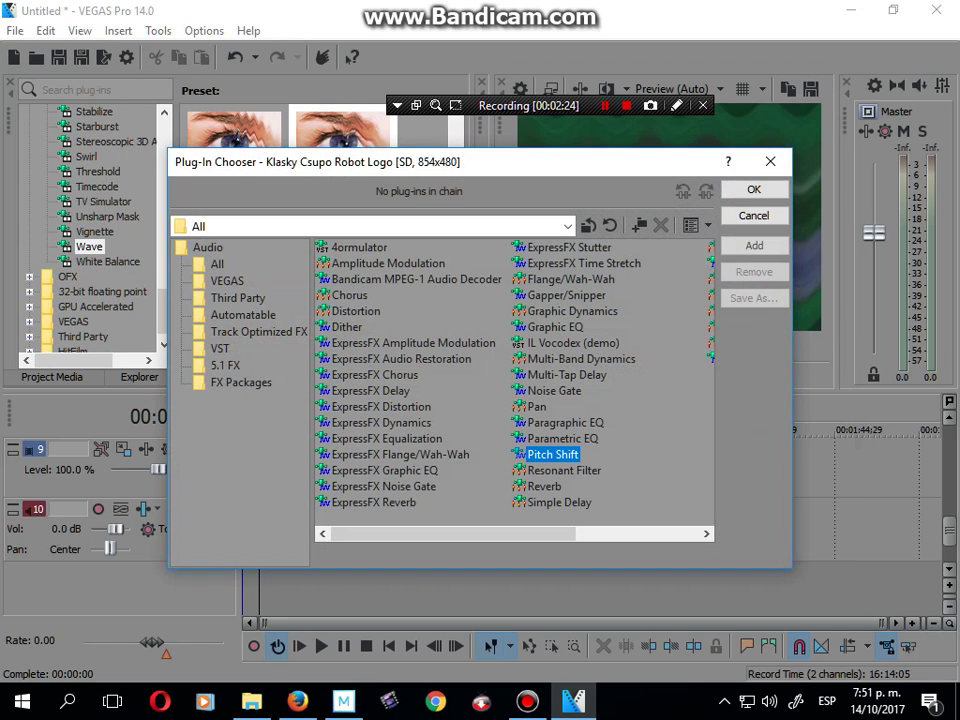
left_click(754, 246)
left_click(754, 190)
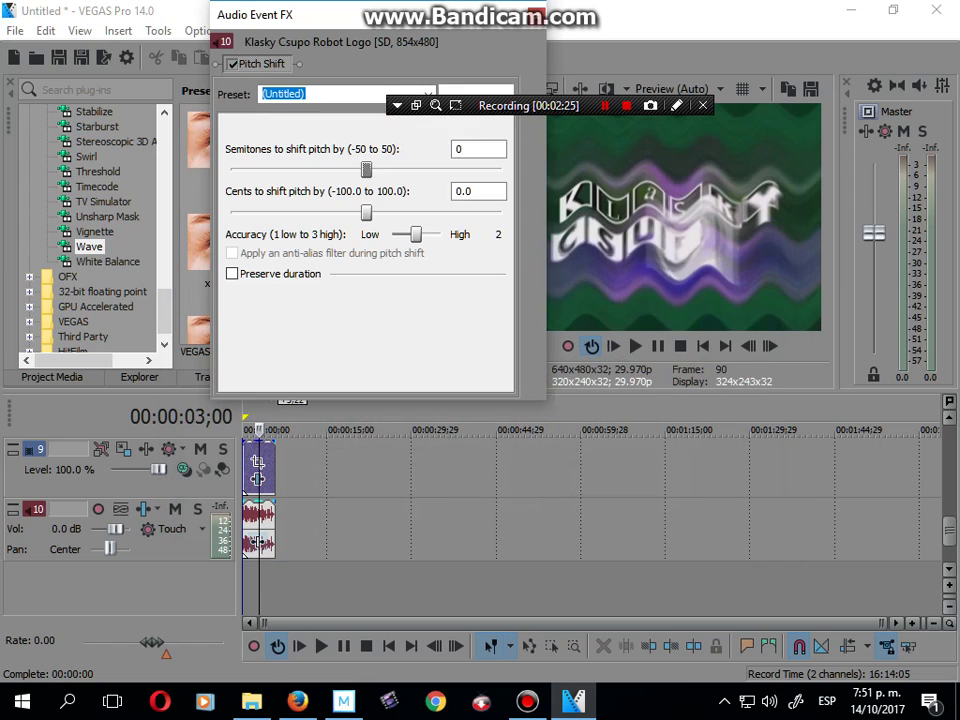
Set the Pitch Shift to 1 semitone with preserved duration and the A17. Drums, unpitched (minimum echo) mode
left_click_drag(366, 170, 342, 170)
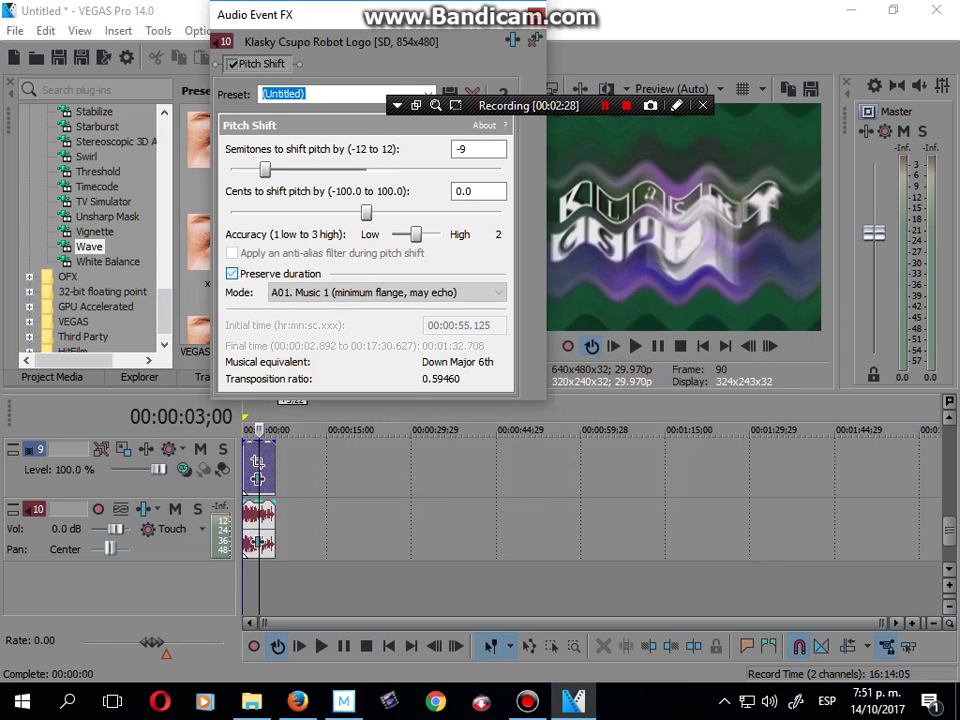
left_click(232, 273)
left_click(385, 292)
left_click(300, 504)
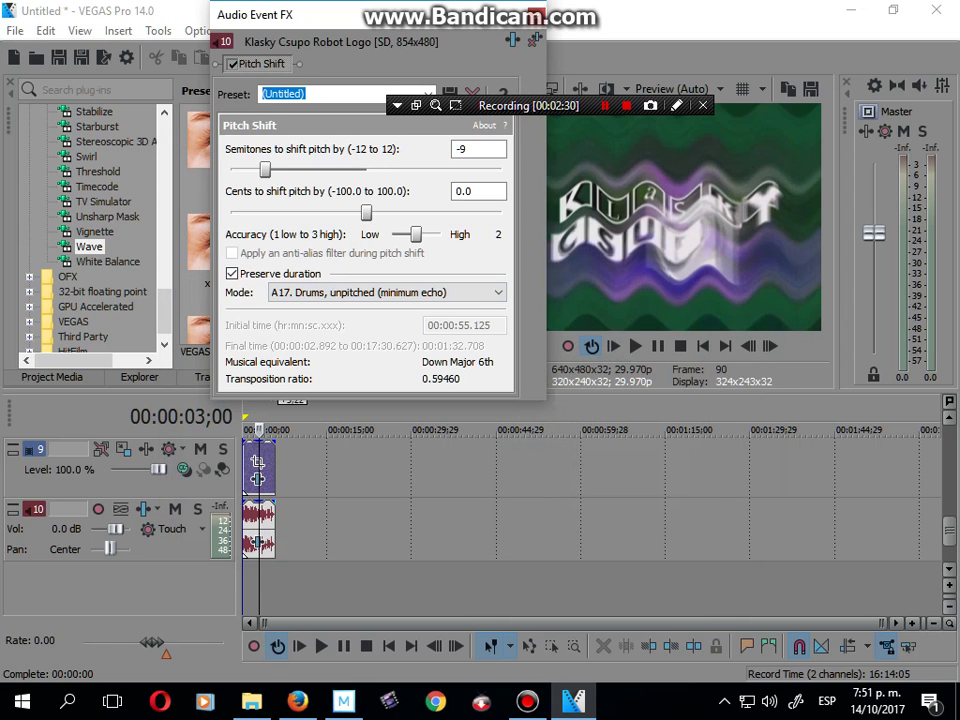
left_click_drag(265, 170, 377, 170)
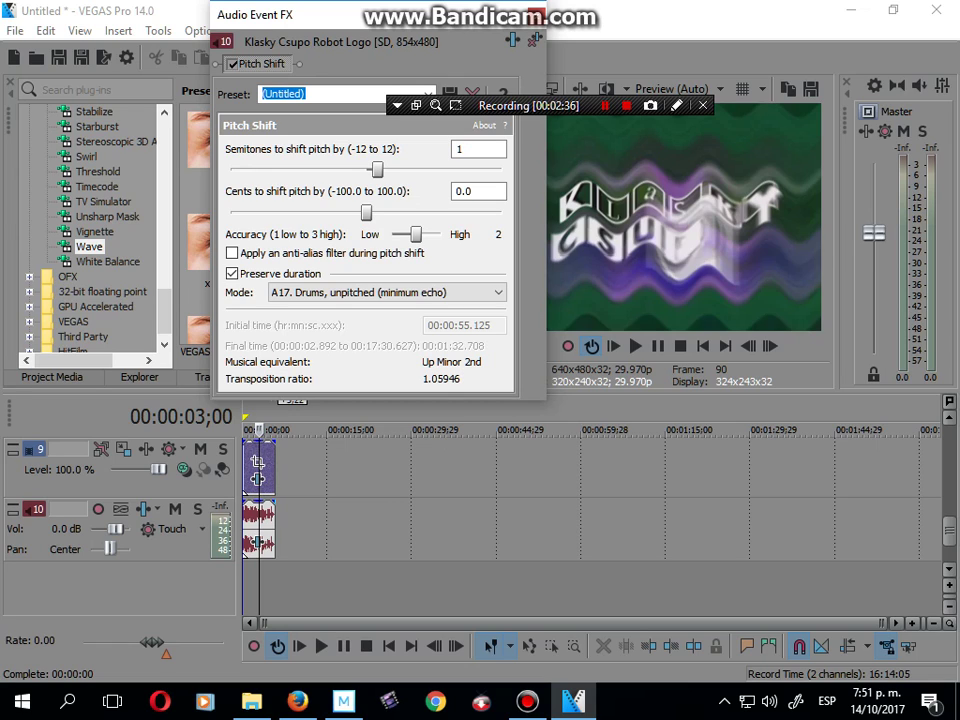
left_click(537, 14)
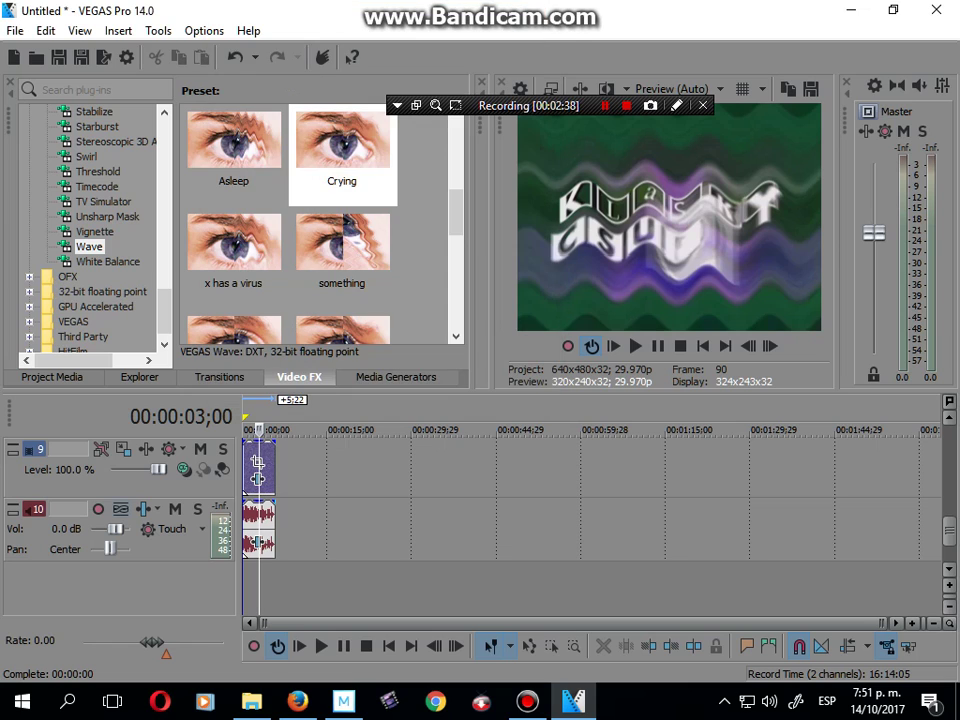
Duplicate audio track 10 and set the Pitch Shift of the copied clip to -1 semitone
right_click(28, 512)
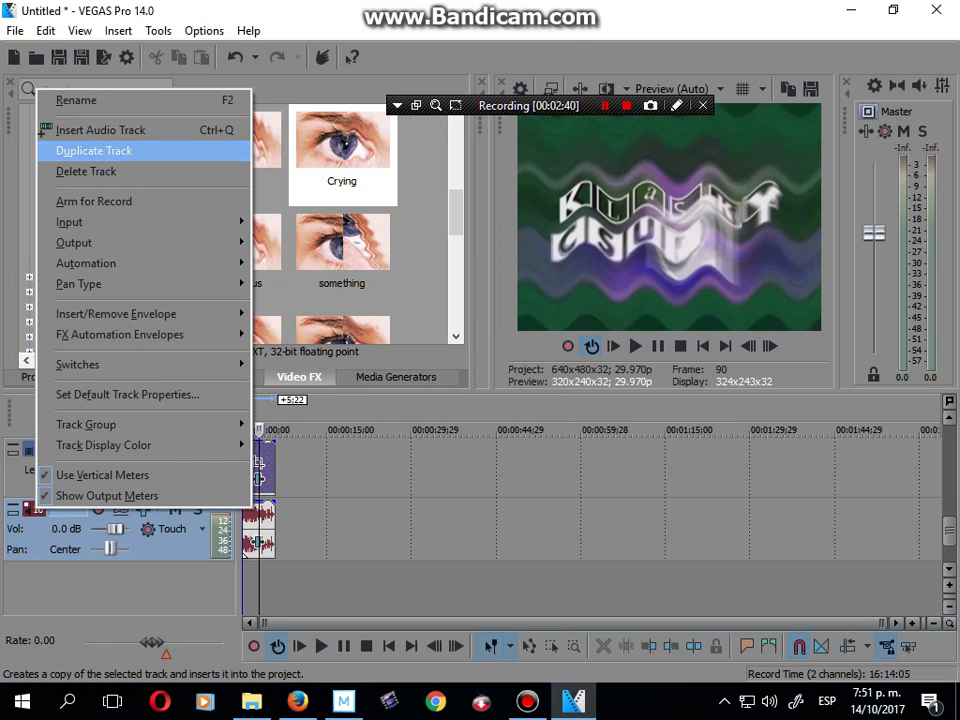
left_click(96, 150)
left_click(258, 606)
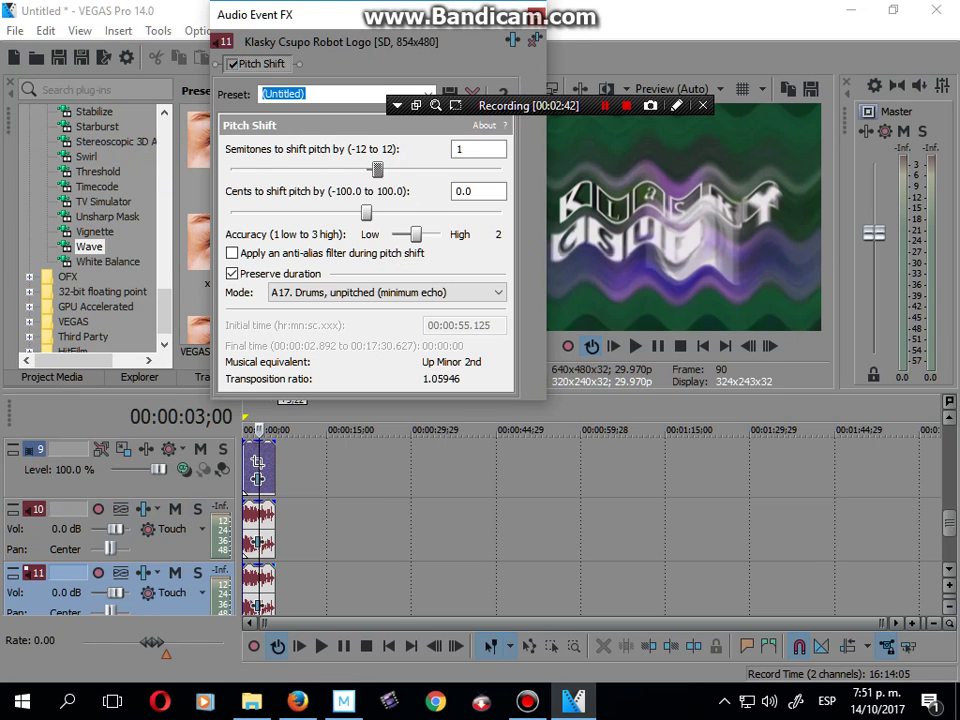
left_click_drag(377, 170, 355, 170)
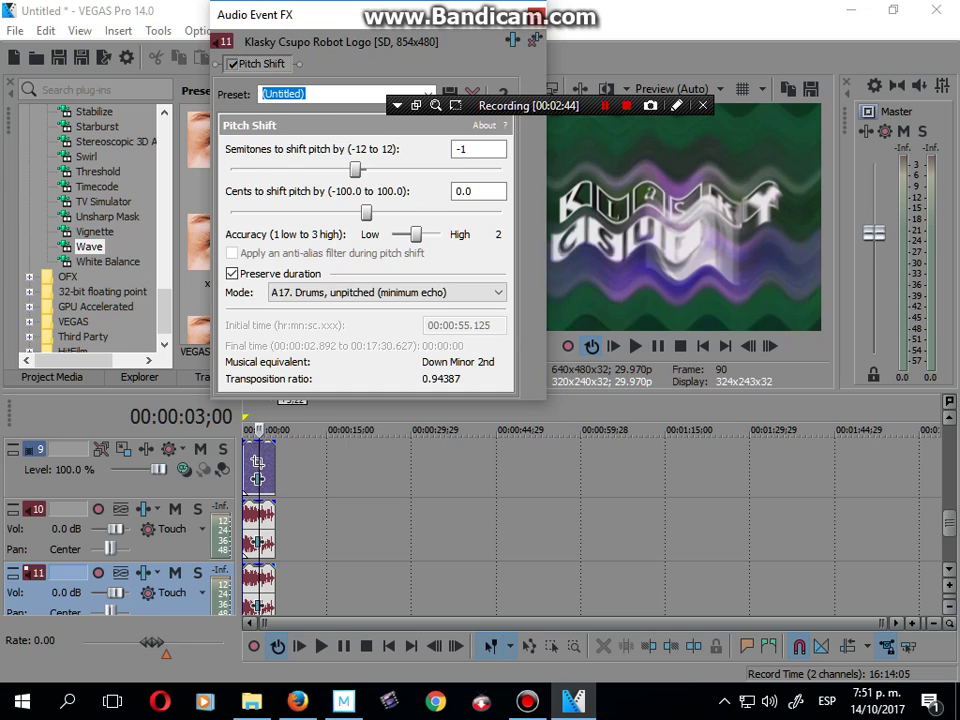
left_click(537, 14)
Play the project from the beginning to preview the waved video with both pitch-shifted audio tracks, and pause it
left_click(703, 346)
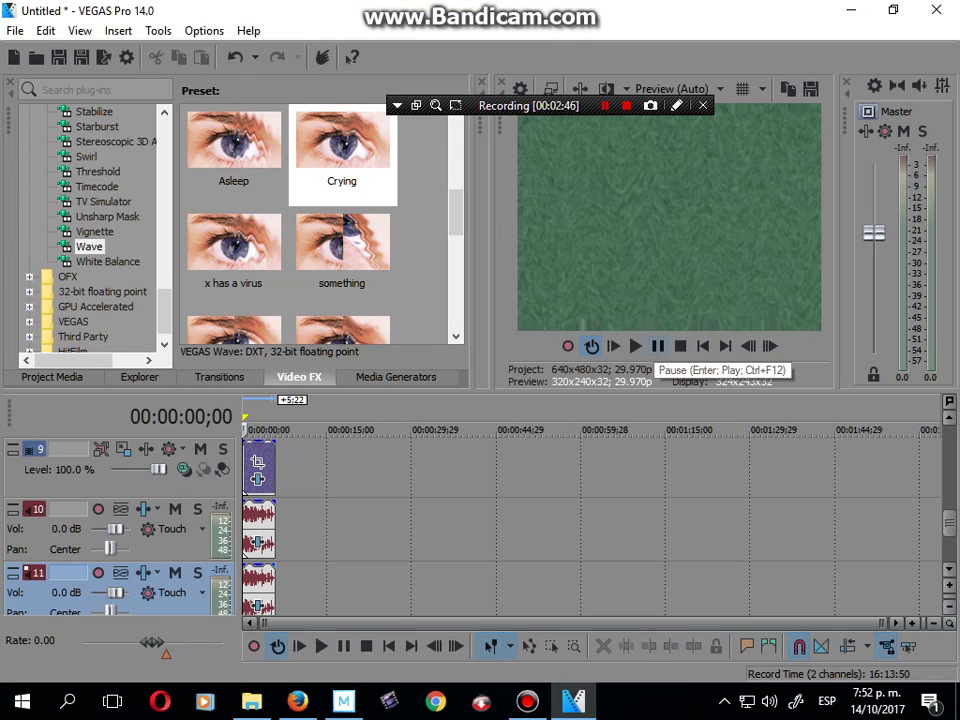
key("space")
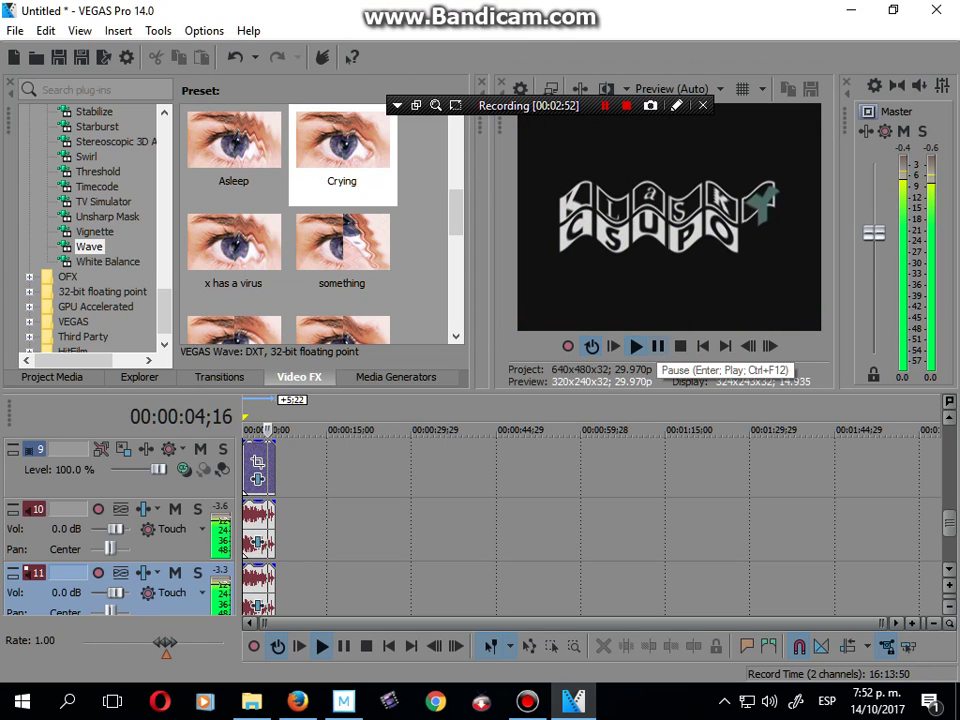
left_click(657, 346)
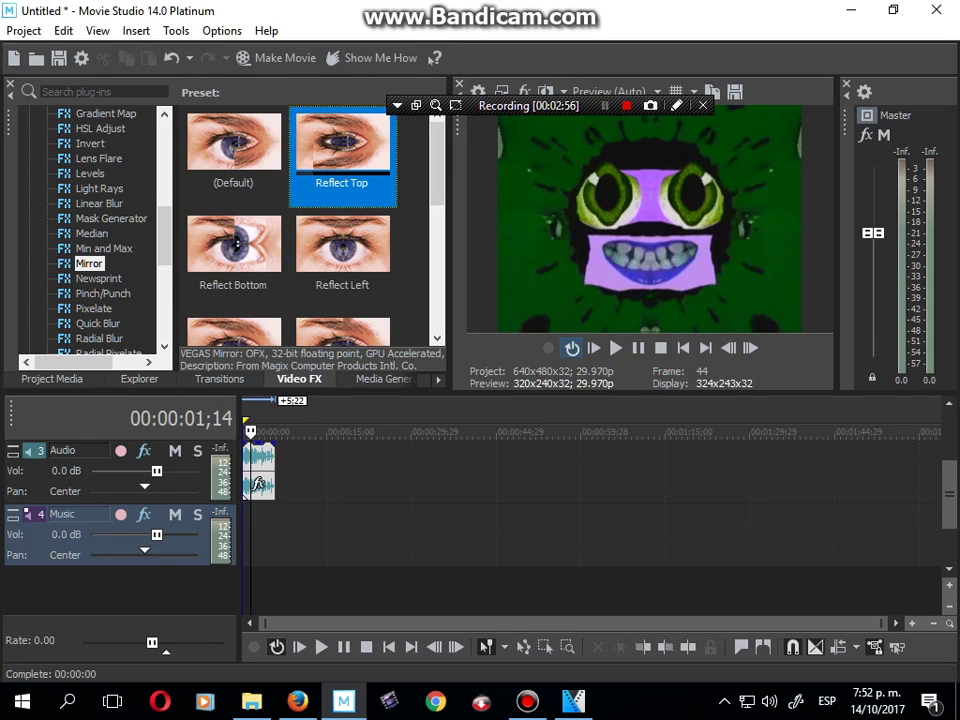
Switch to Movie Studio and apply the Reflect Top preset of the Mirror effect to the video clip
left_click_drag(949, 495, 949, 471)
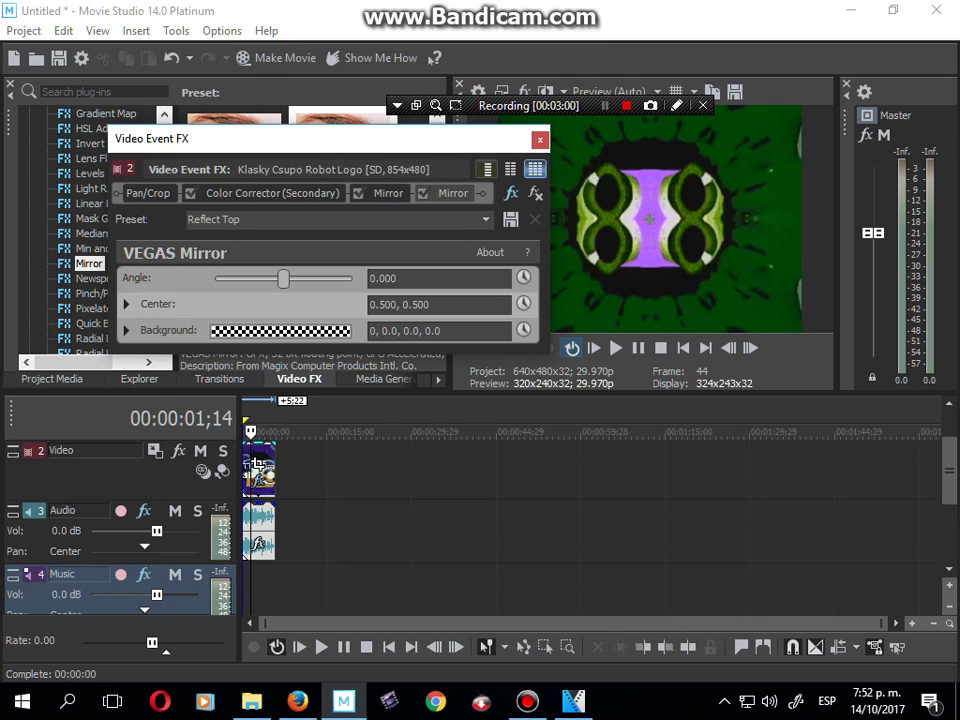
key("Escape")
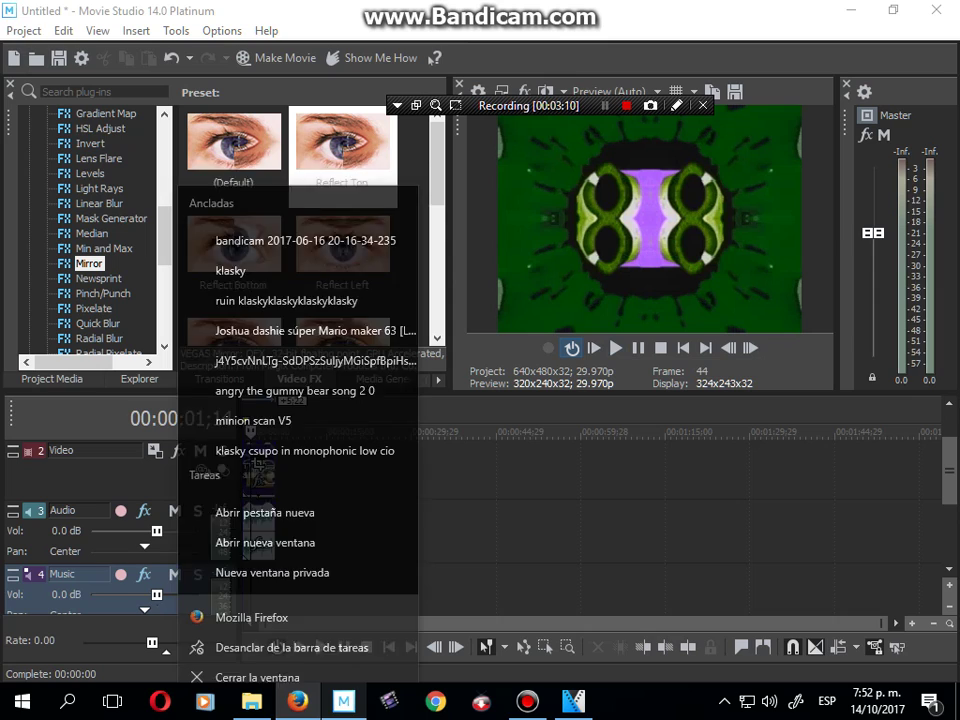
Switch to Firefox, view the VEGAS Movie Studio 14 Platinum product page and the Yahoo search results, and return to Movie Studio
right_click(297, 700)
key("Escape")
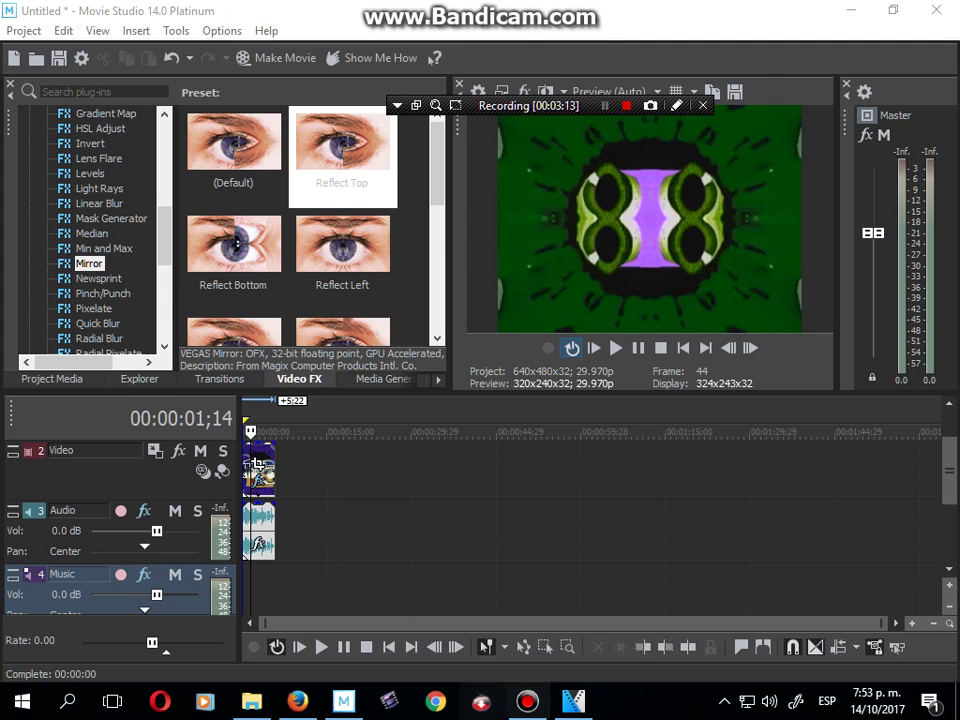
left_click(573, 701)
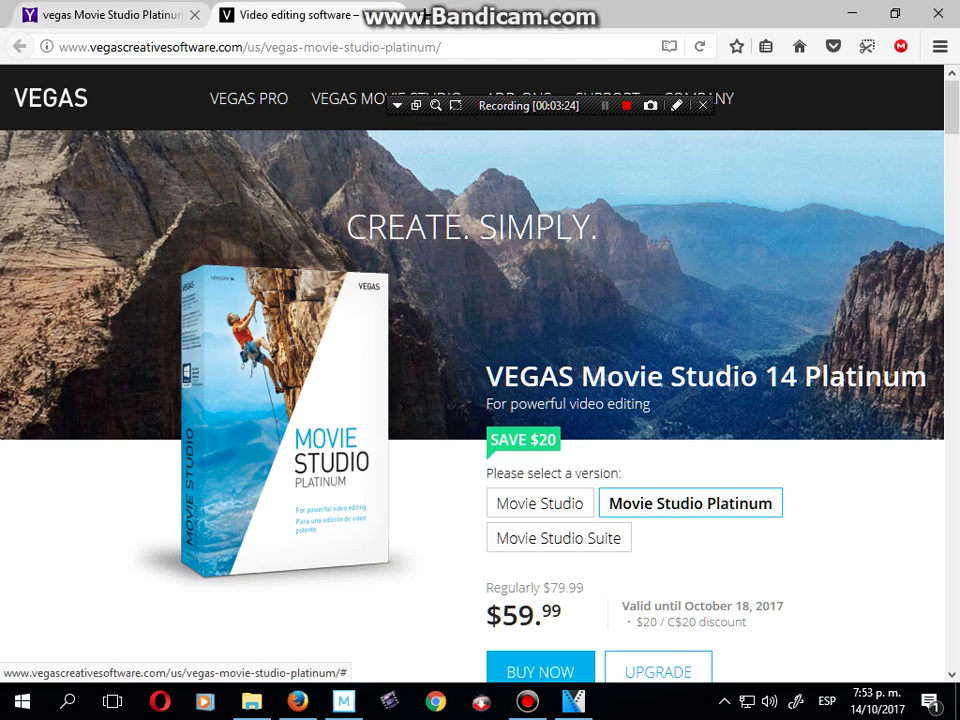
left_click(110, 15)
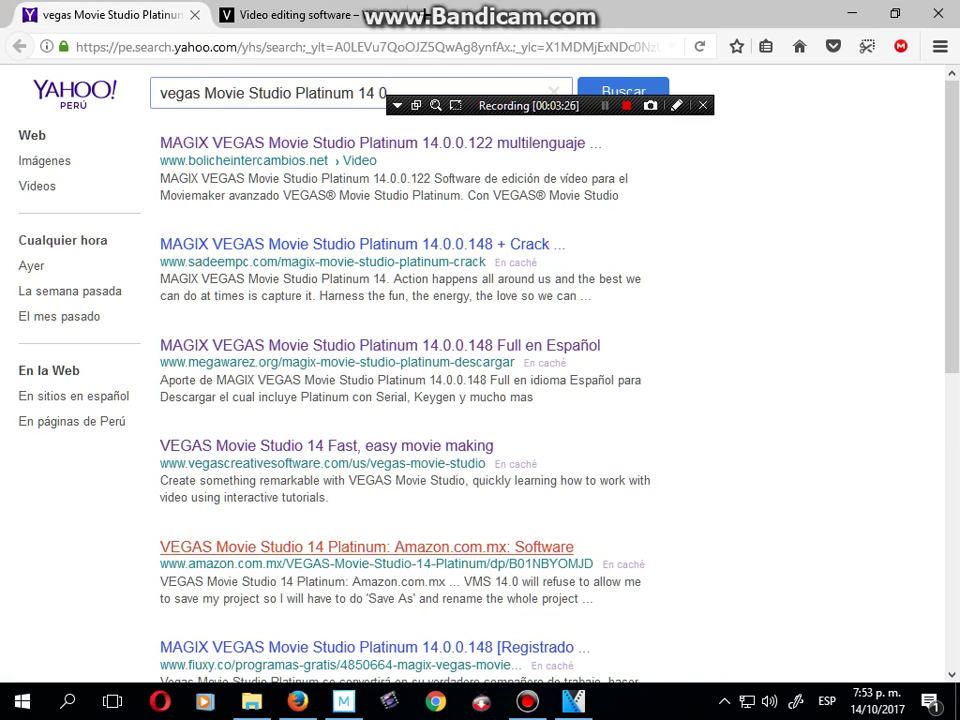
left_click(343, 701)
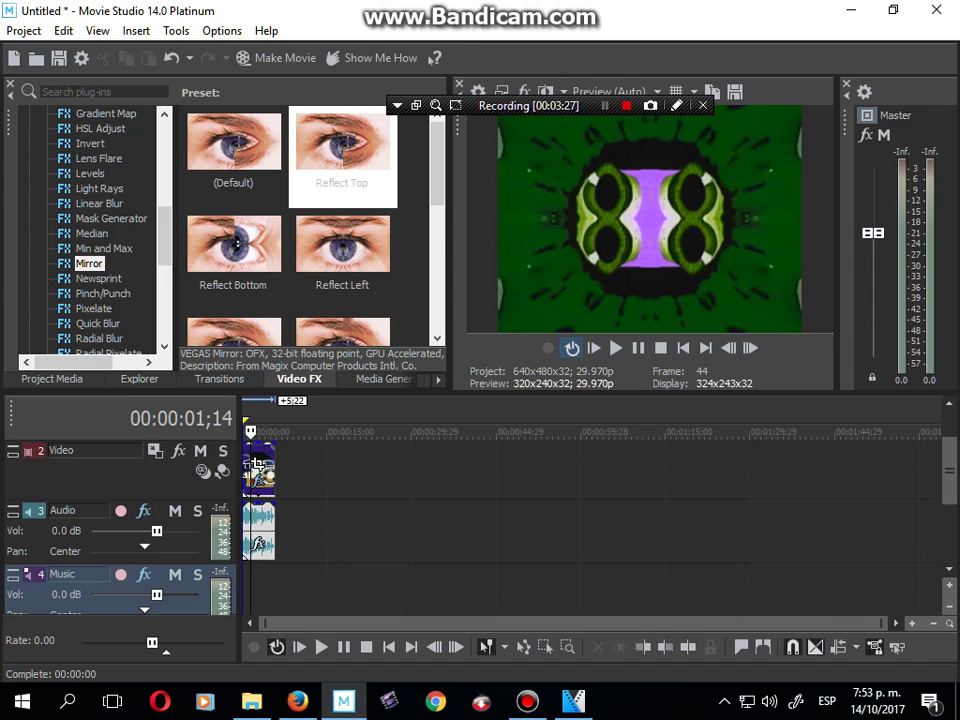